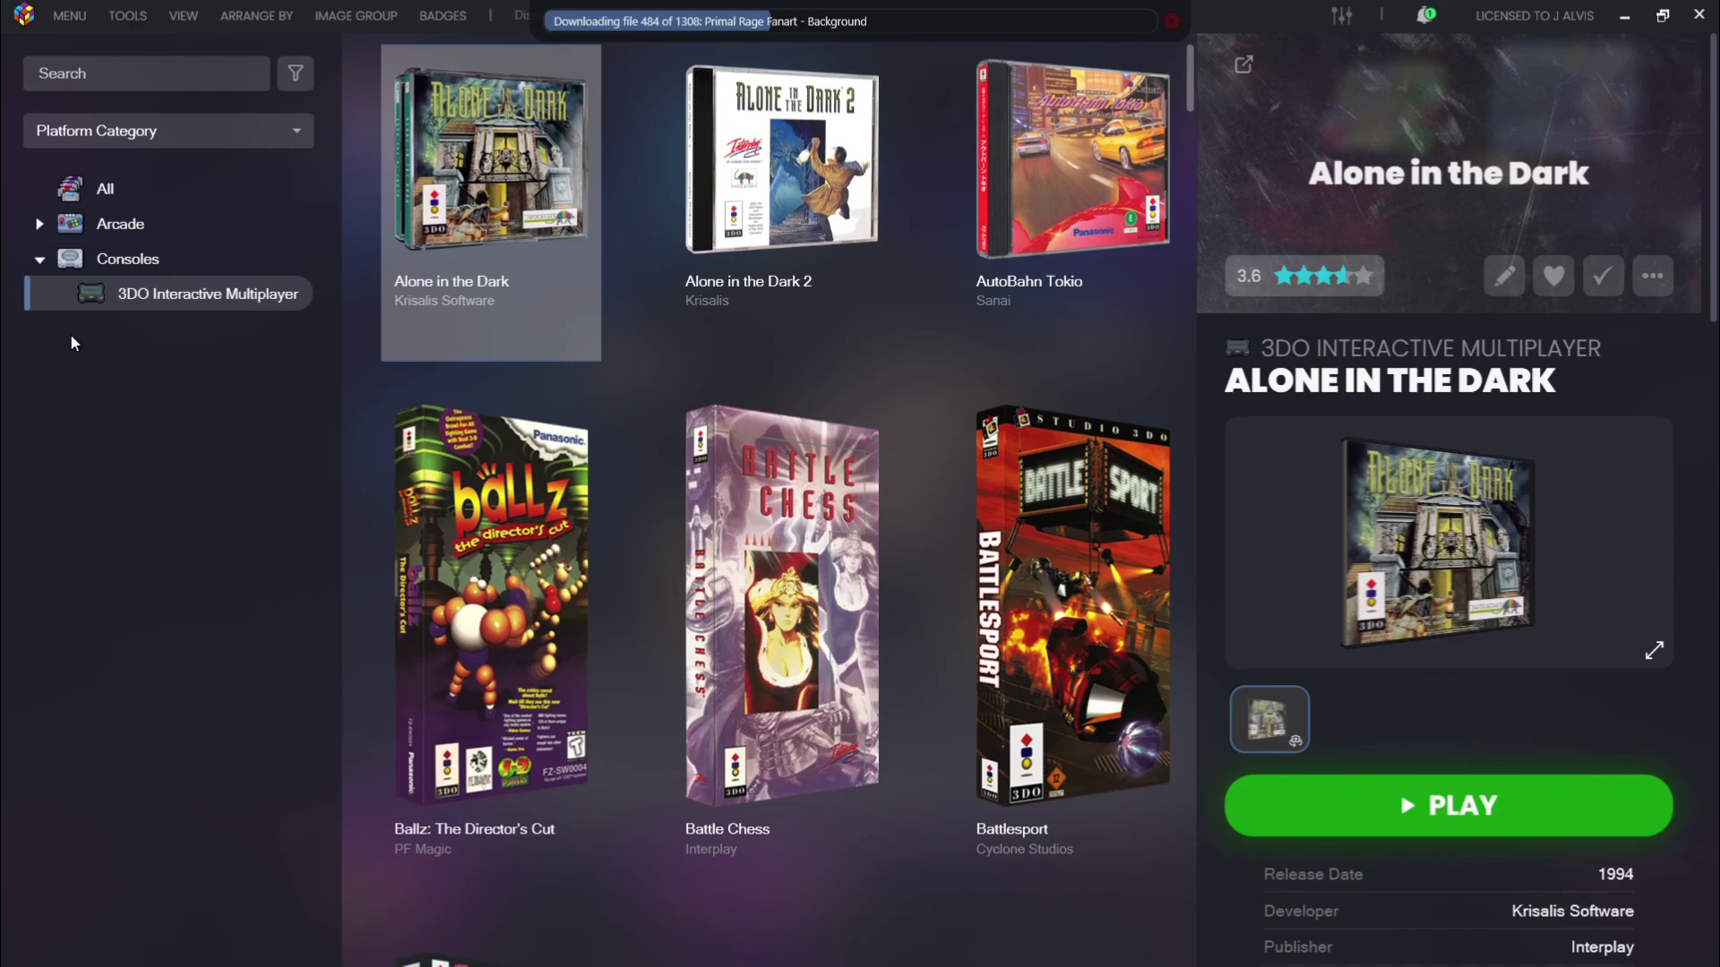
Step: Auto-generate child playlists for the 3DO Interactive Multiplayer platform, covering All Games, Favorites, Genres and Play Modes
{"action": "right_click", "coordinate": [191, 300]}
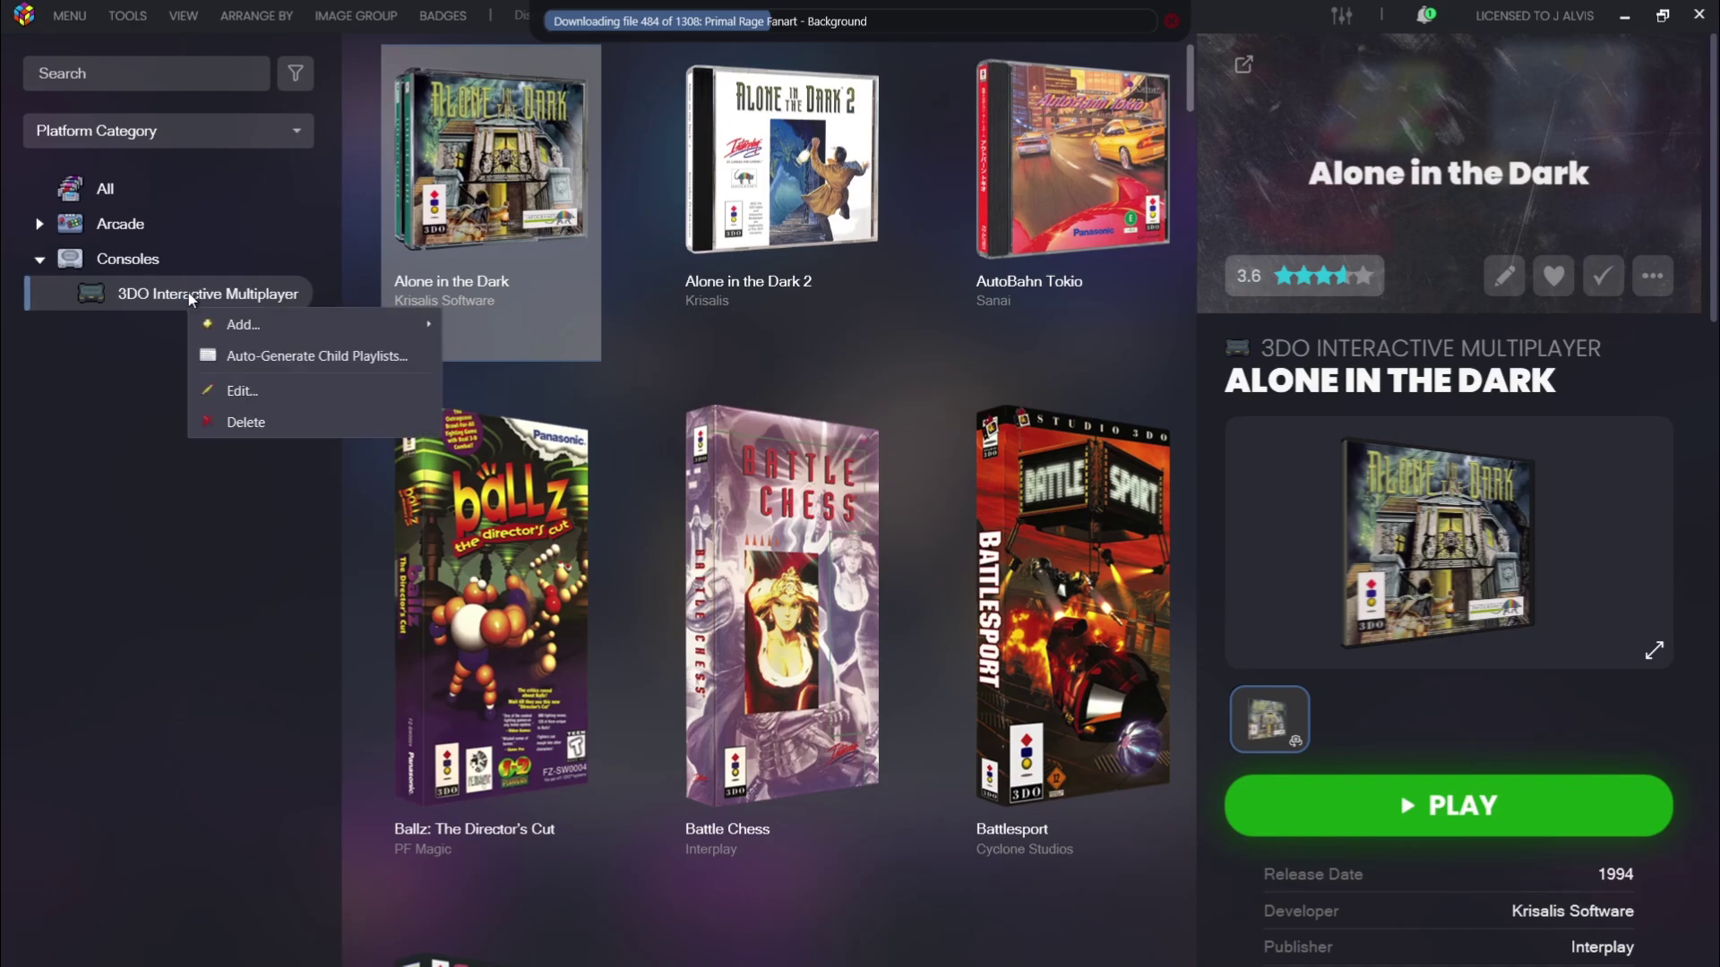
{"action": "left_click", "coordinate": [234, 357]}
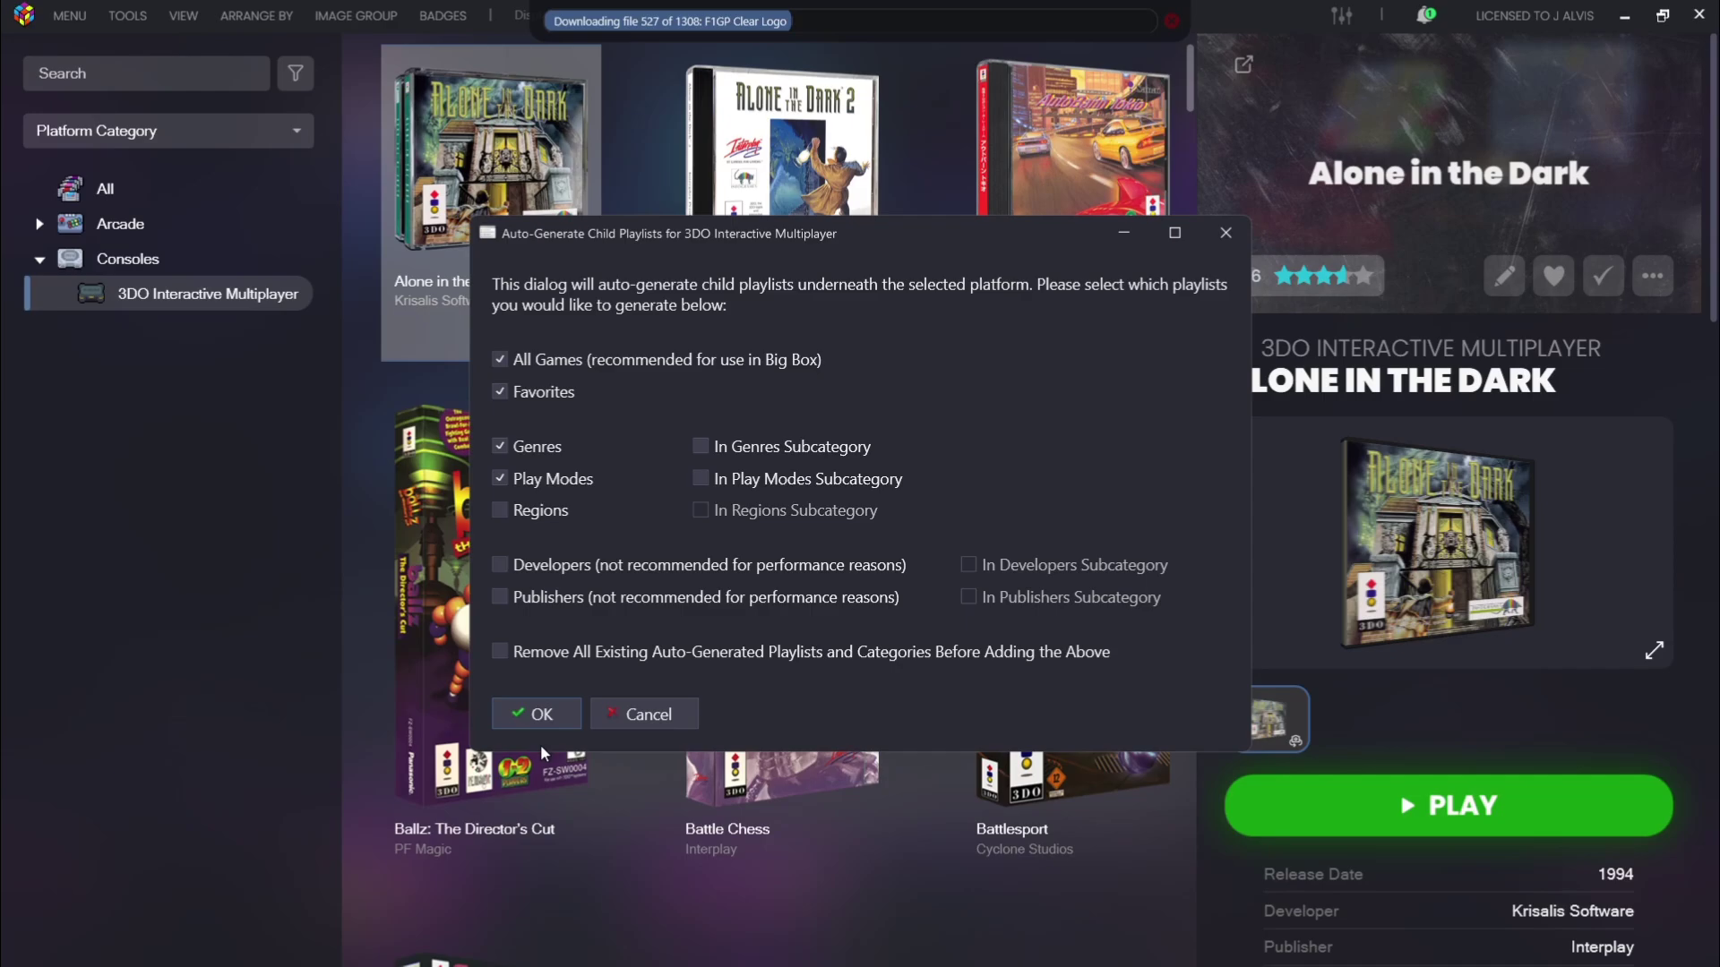
{"action": "left_click", "coordinate": [540, 716]}
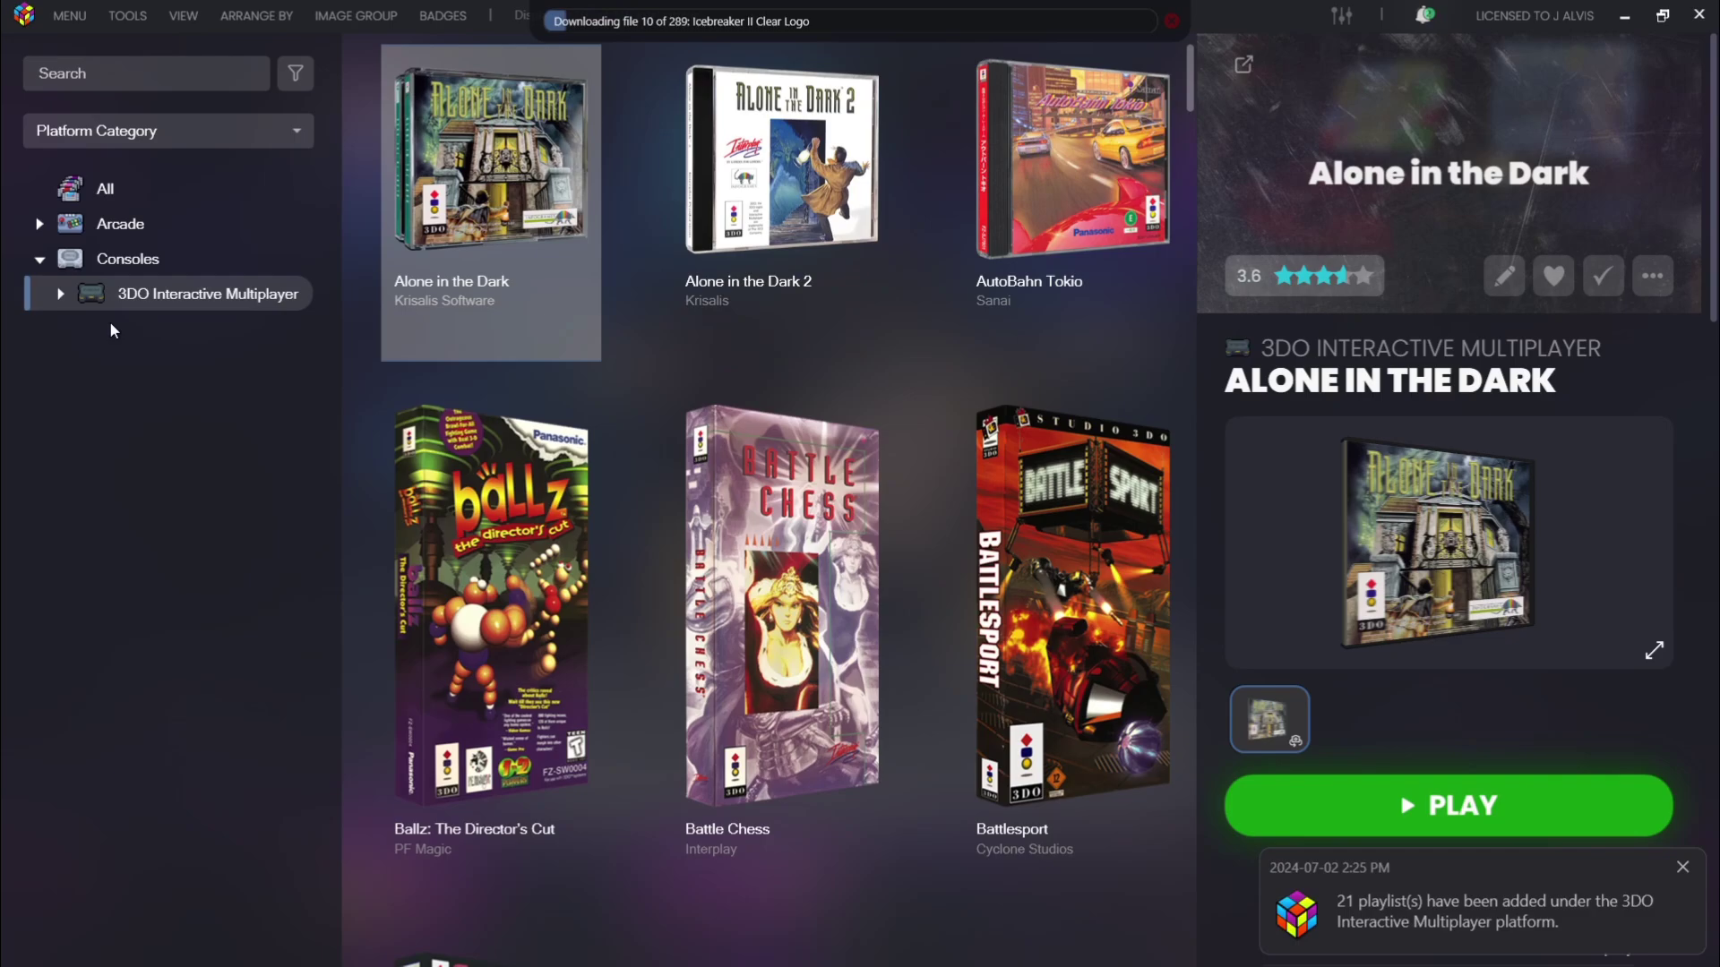
Step: Expand 3DO Interactive Multiplayer and look through its child playlists, from Favorites and Action to Platform and Role-Playing
{"action": "left_click", "coordinate": [57, 292]}
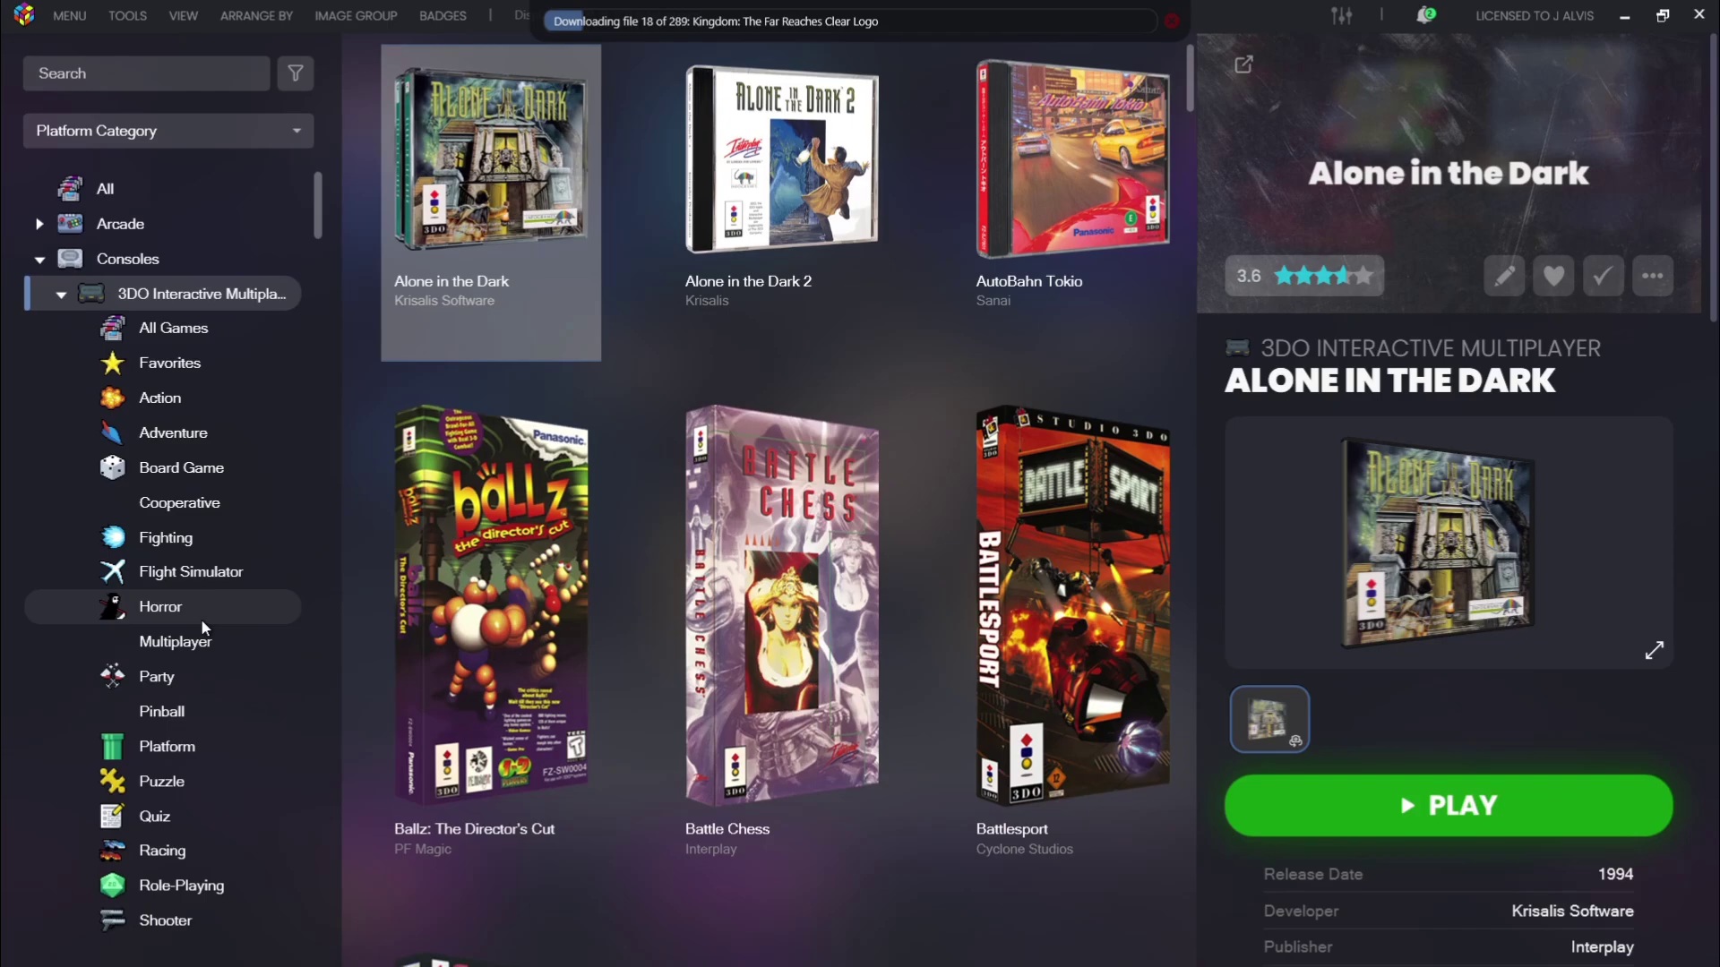
{"action": "left_click", "coordinate": [198, 365]}
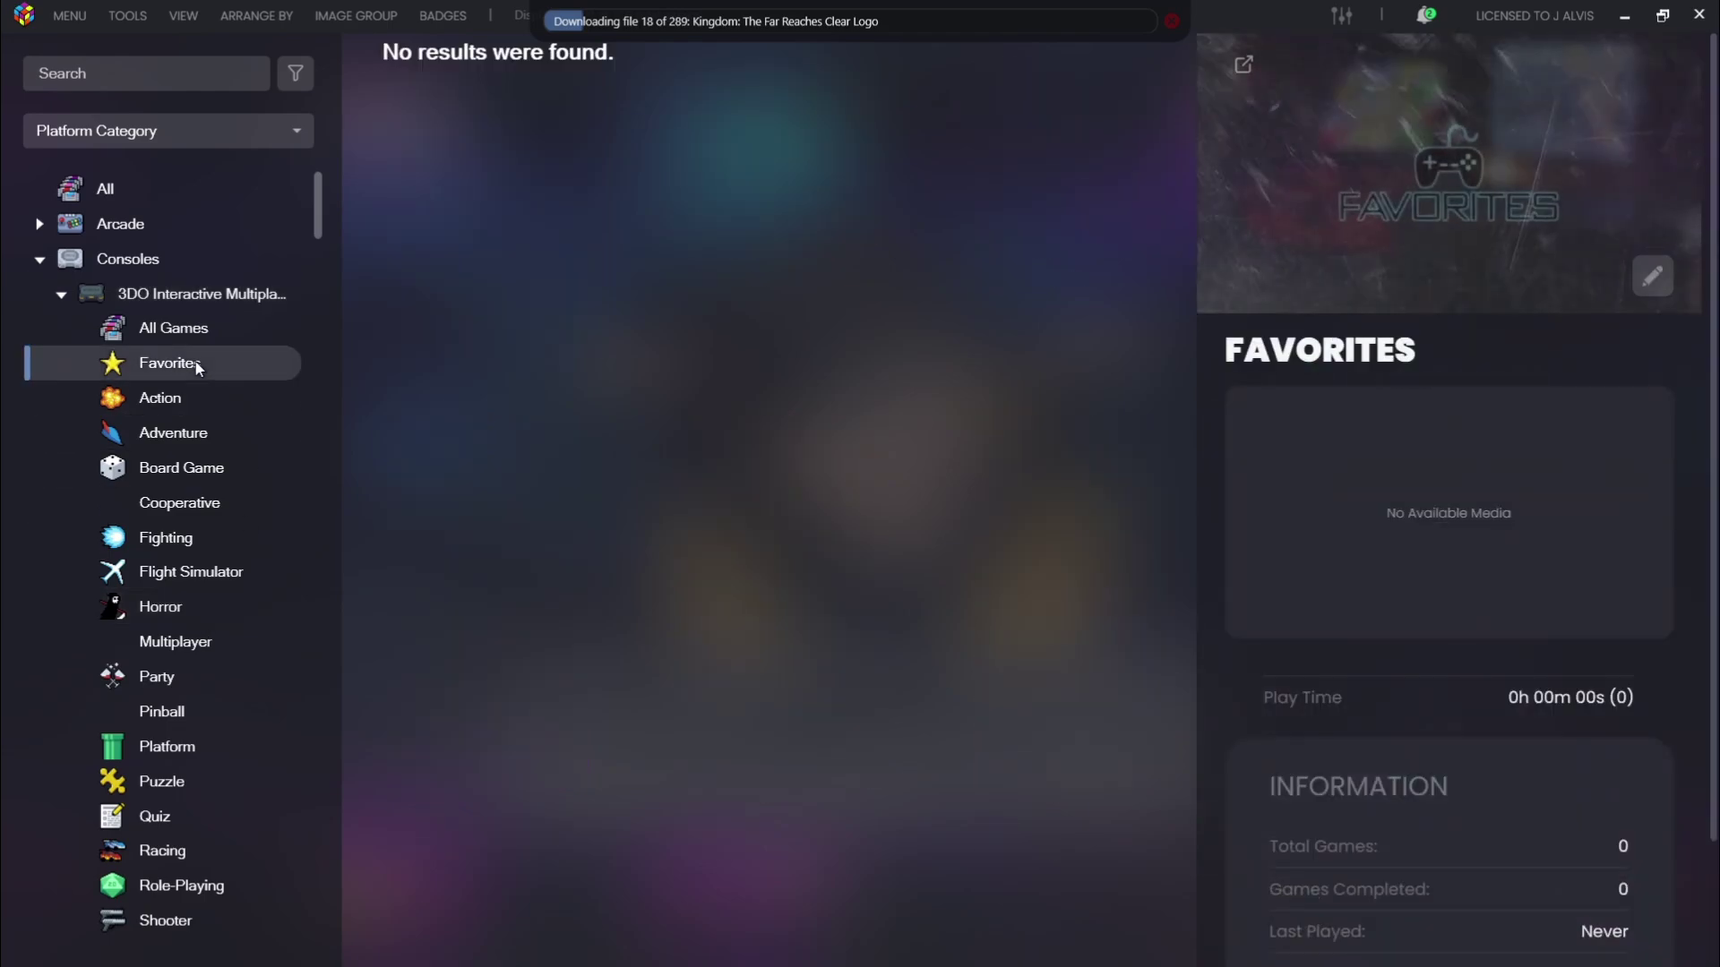
{"action": "left_click", "coordinate": [163, 408]}
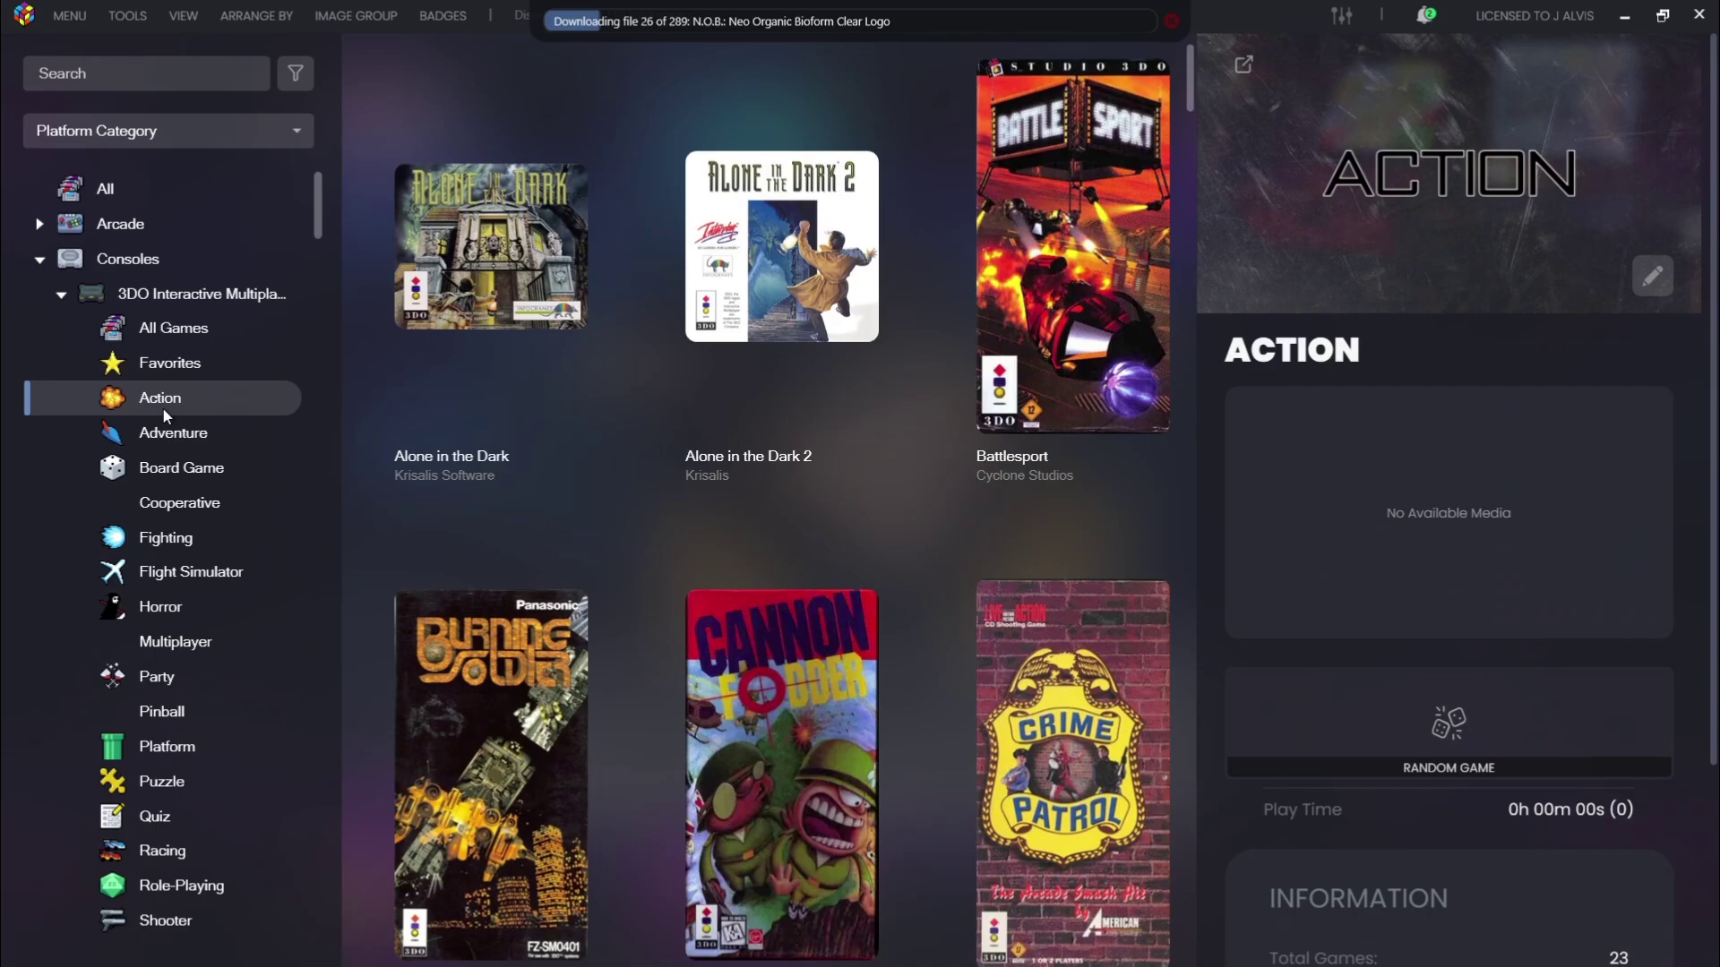
{"action": "left_click", "coordinate": [164, 442]}
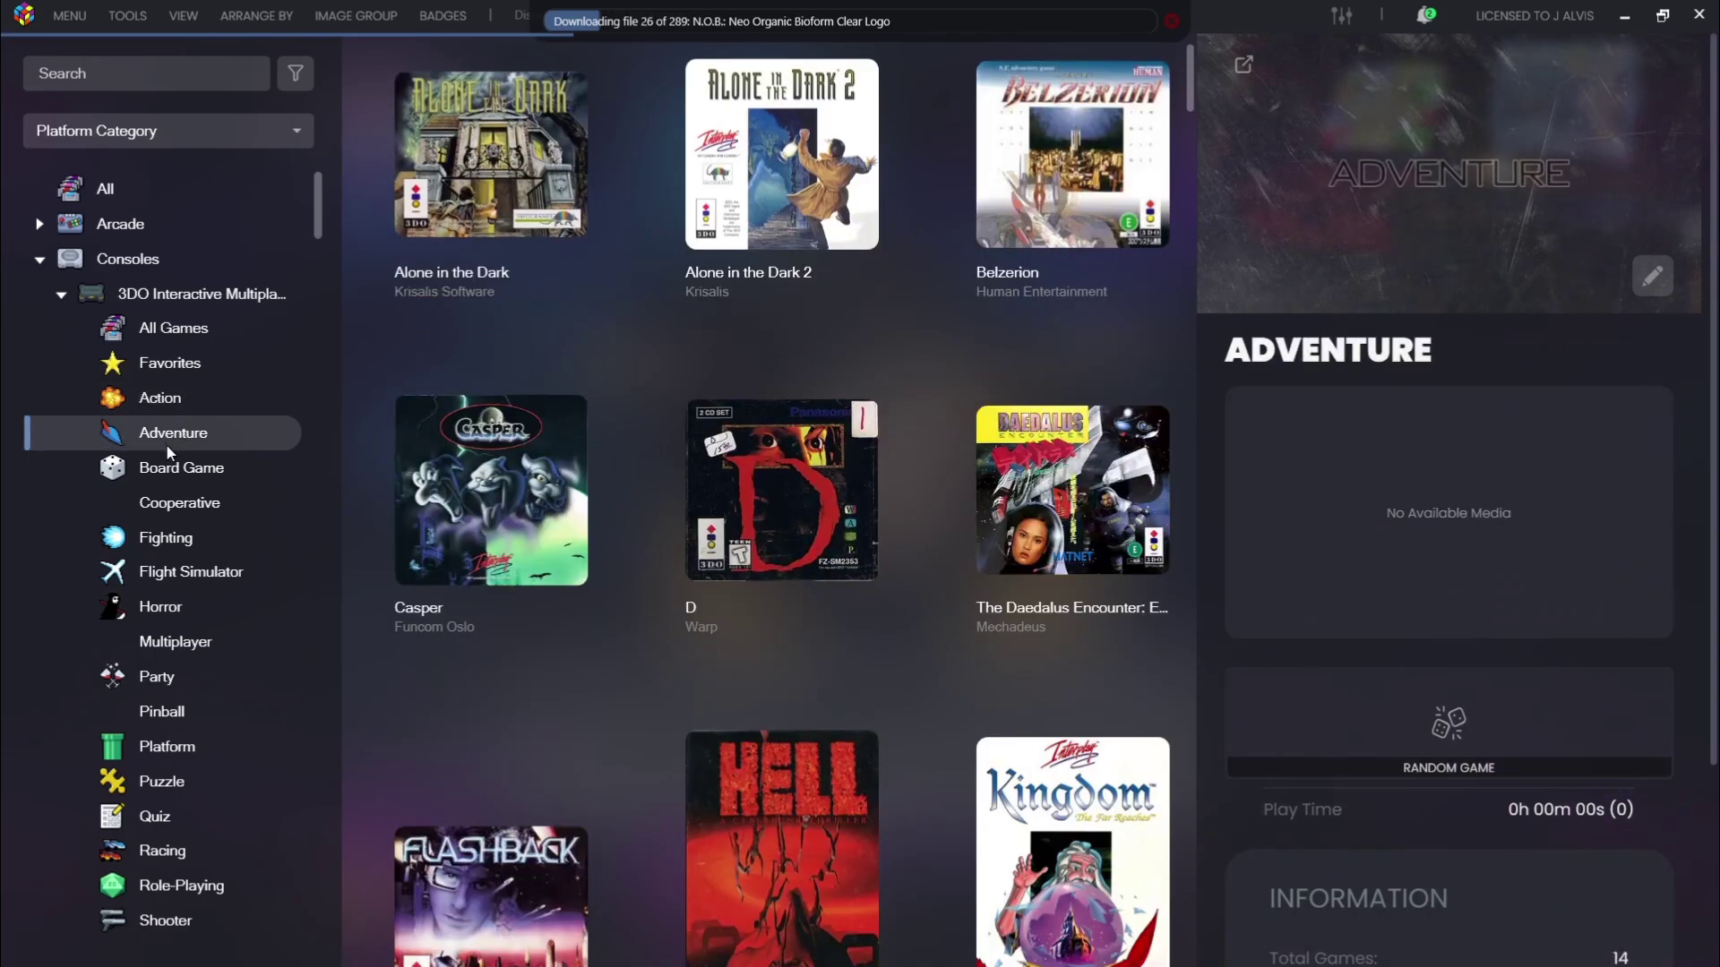
{"action": "left_click", "coordinate": [180, 479]}
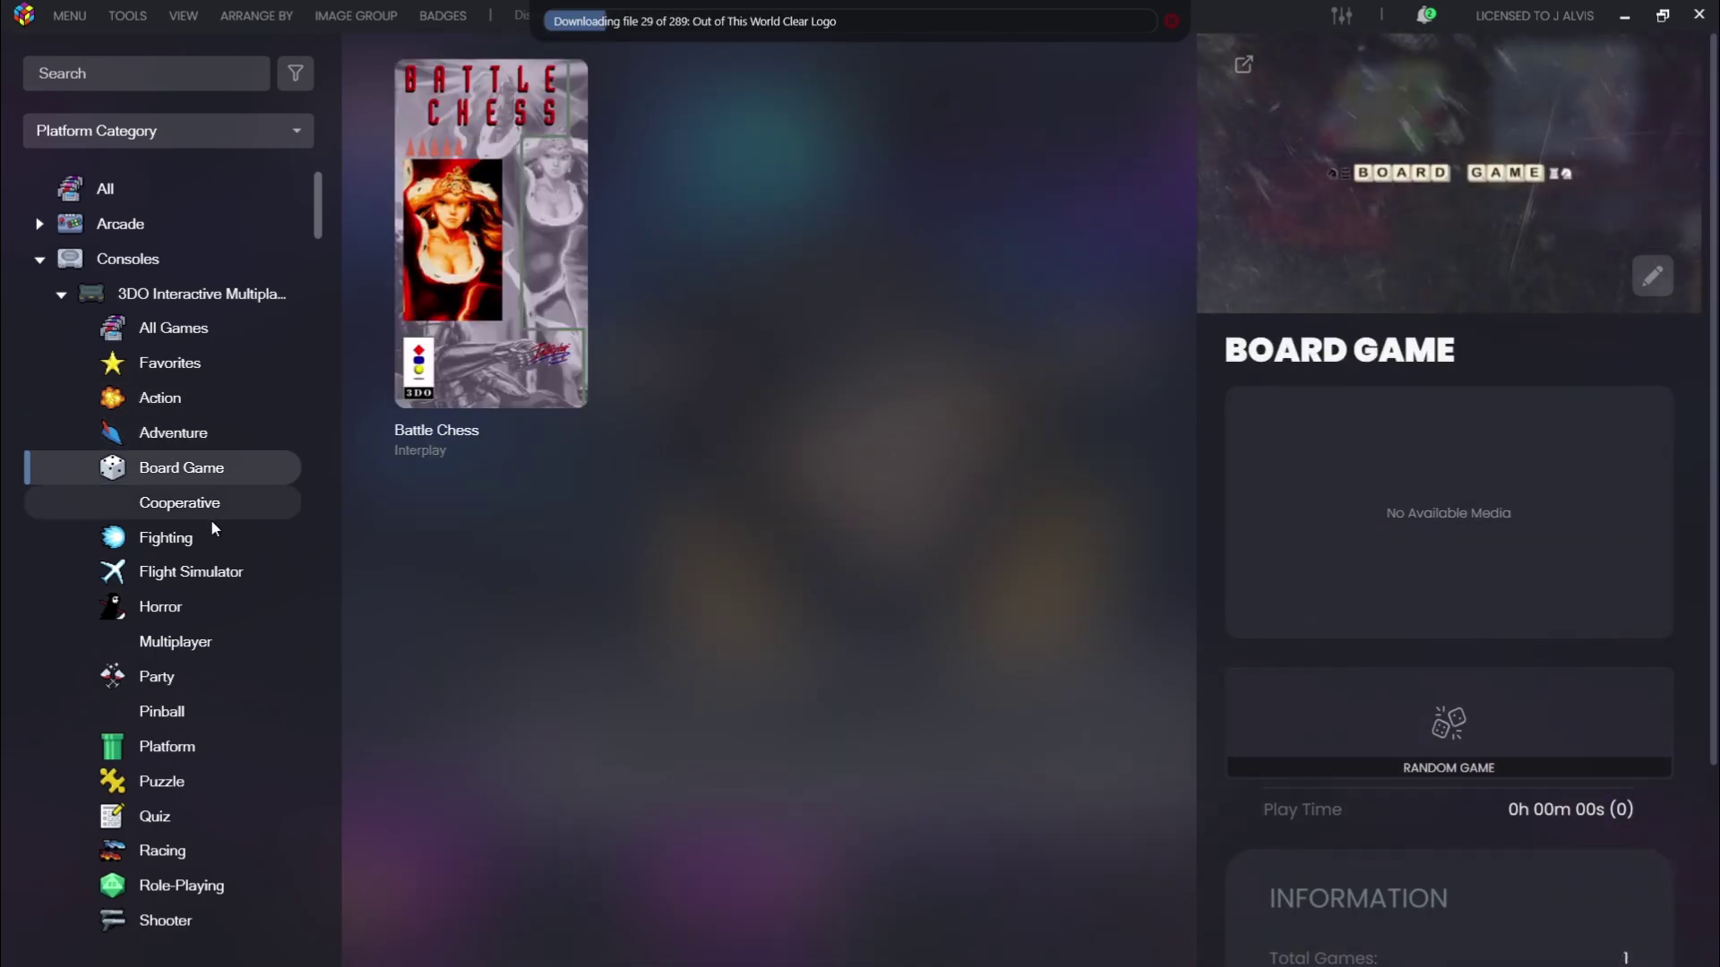
{"action": "left_click", "coordinate": [184, 573]}
{"action": "left_click", "coordinate": [164, 615]}
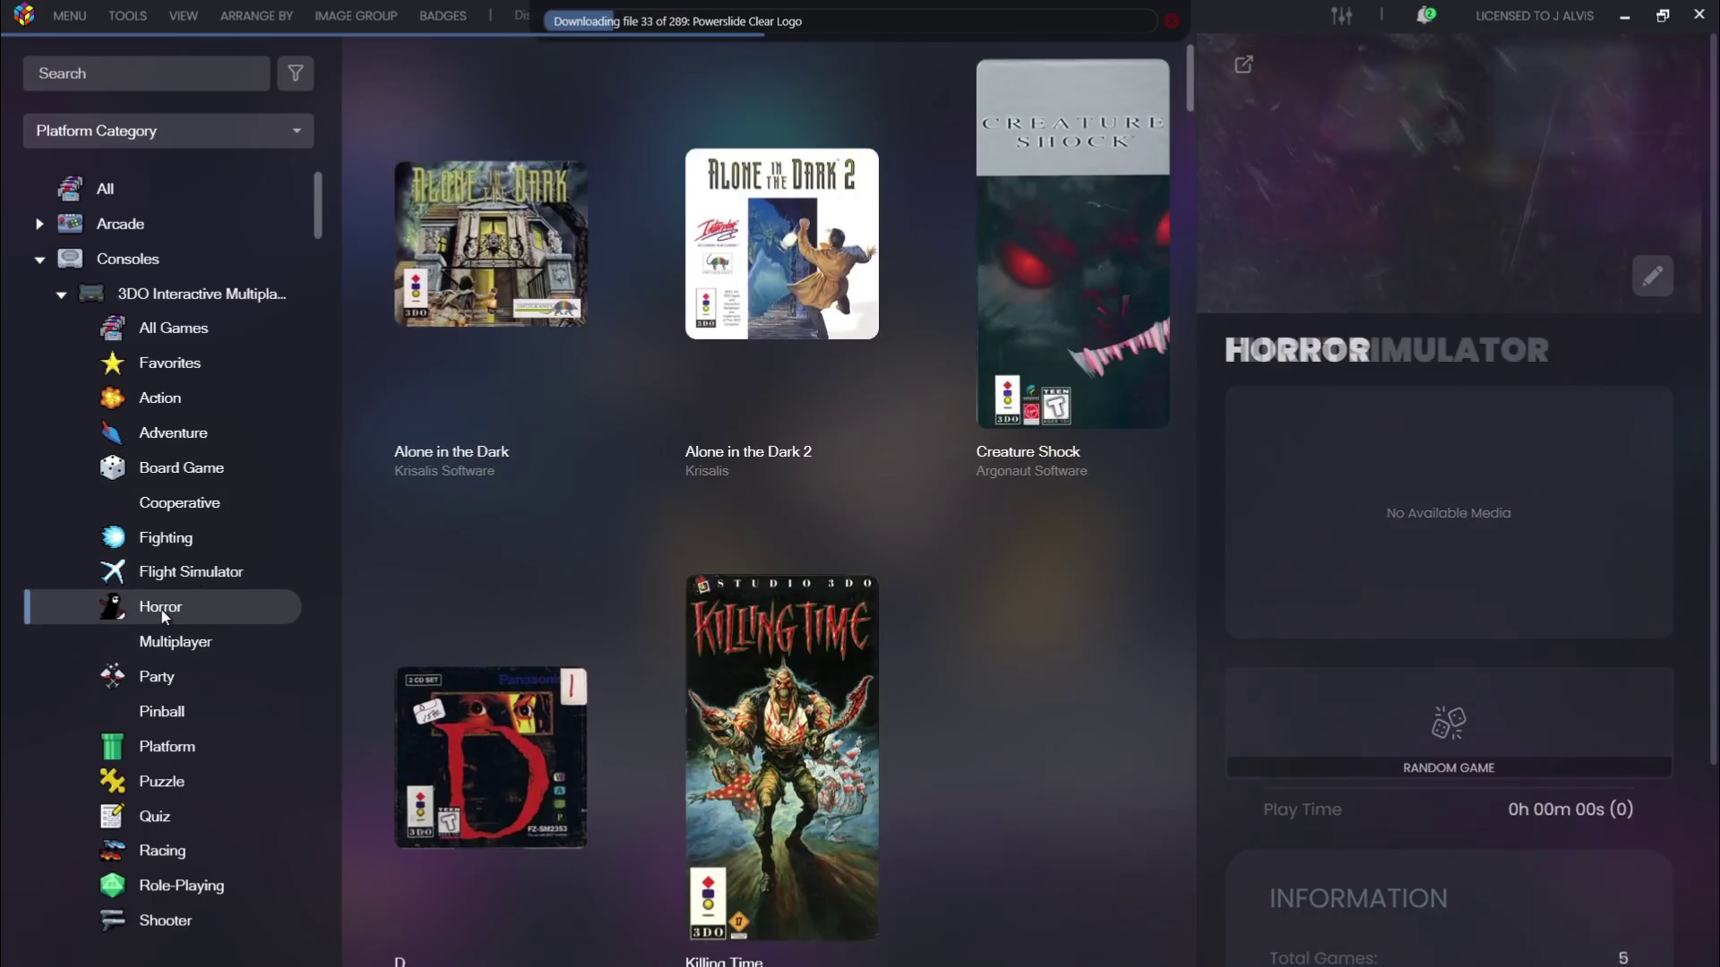
{"action": "left_click", "coordinate": [165, 655]}
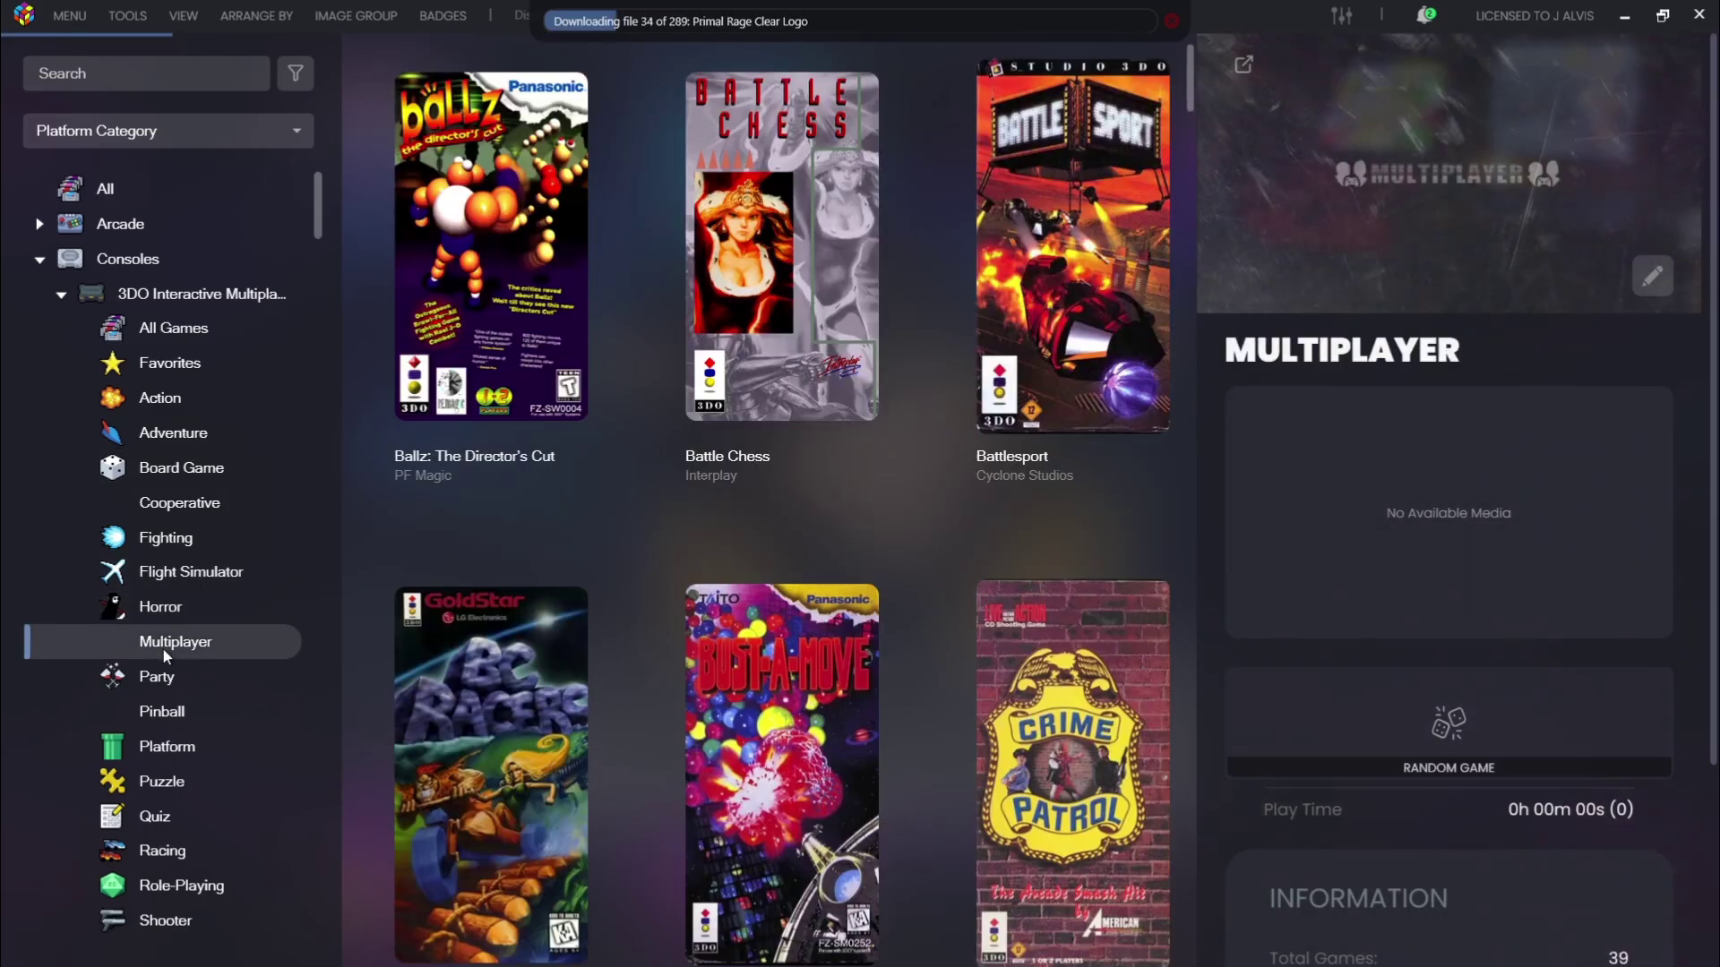
{"action": "left_click", "coordinate": [162, 717]}
{"action": "left_click", "coordinate": [162, 749]}
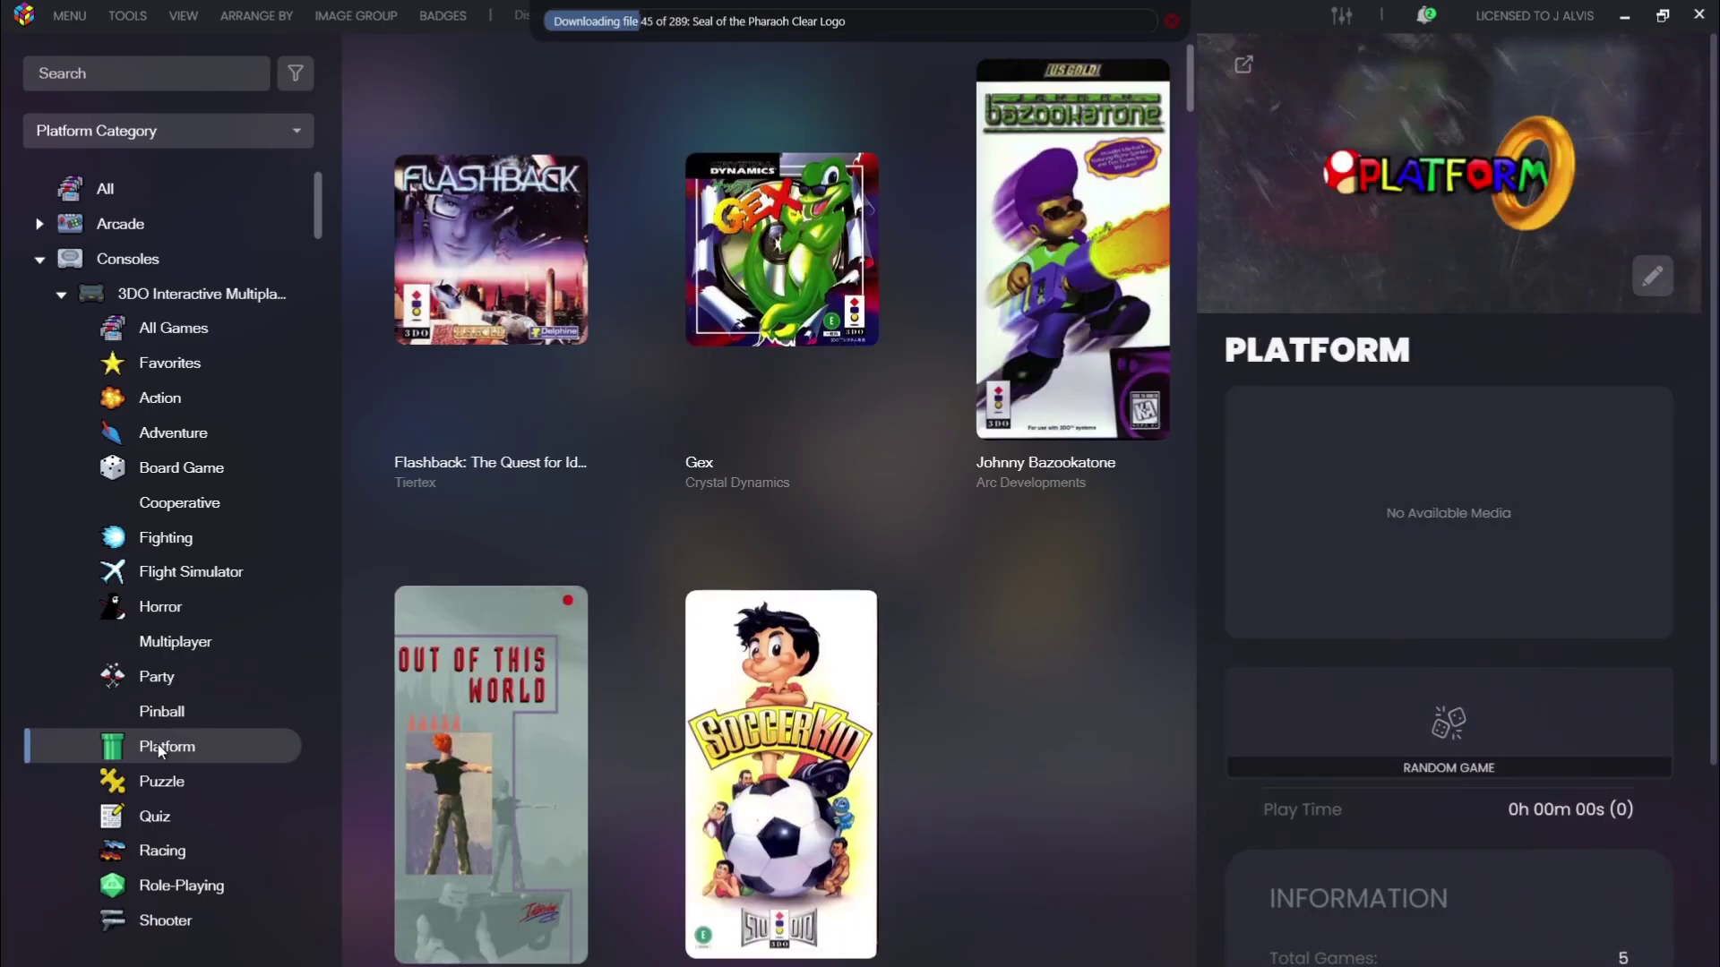
{"action": "left_click", "coordinate": [162, 890]}
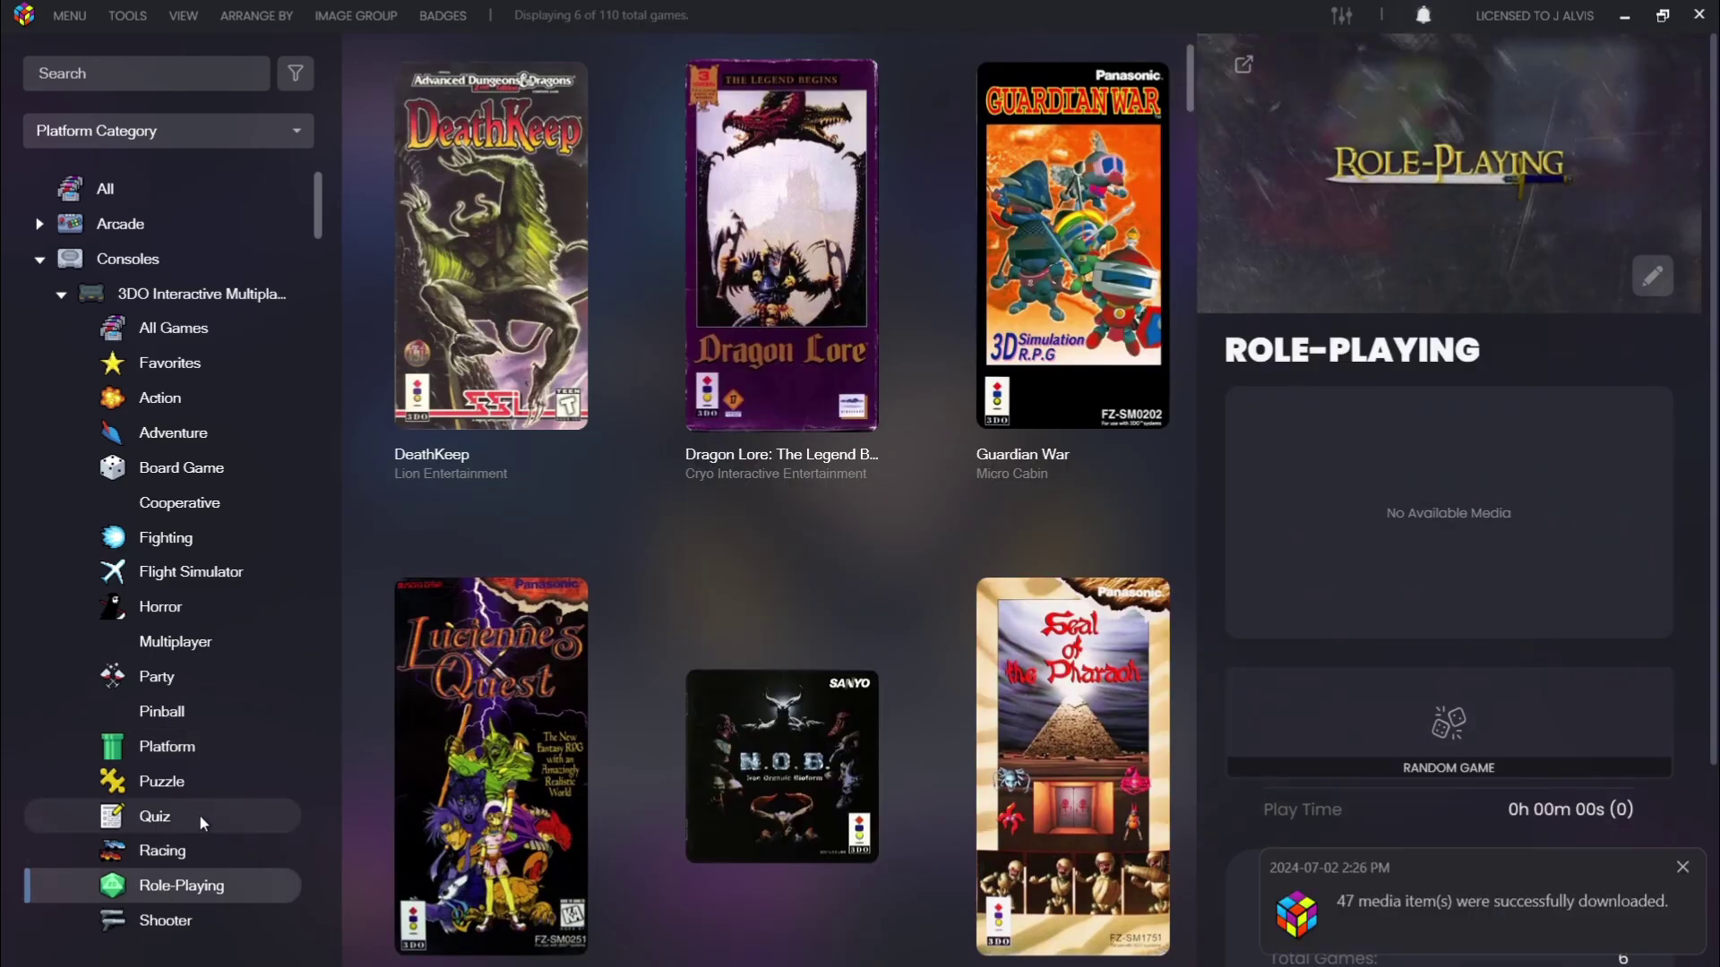
Step: Switch to Big Box and highlight the 3DO Interactive Multiplayer platform
{"action": "left_click", "coordinate": [22, 15]}
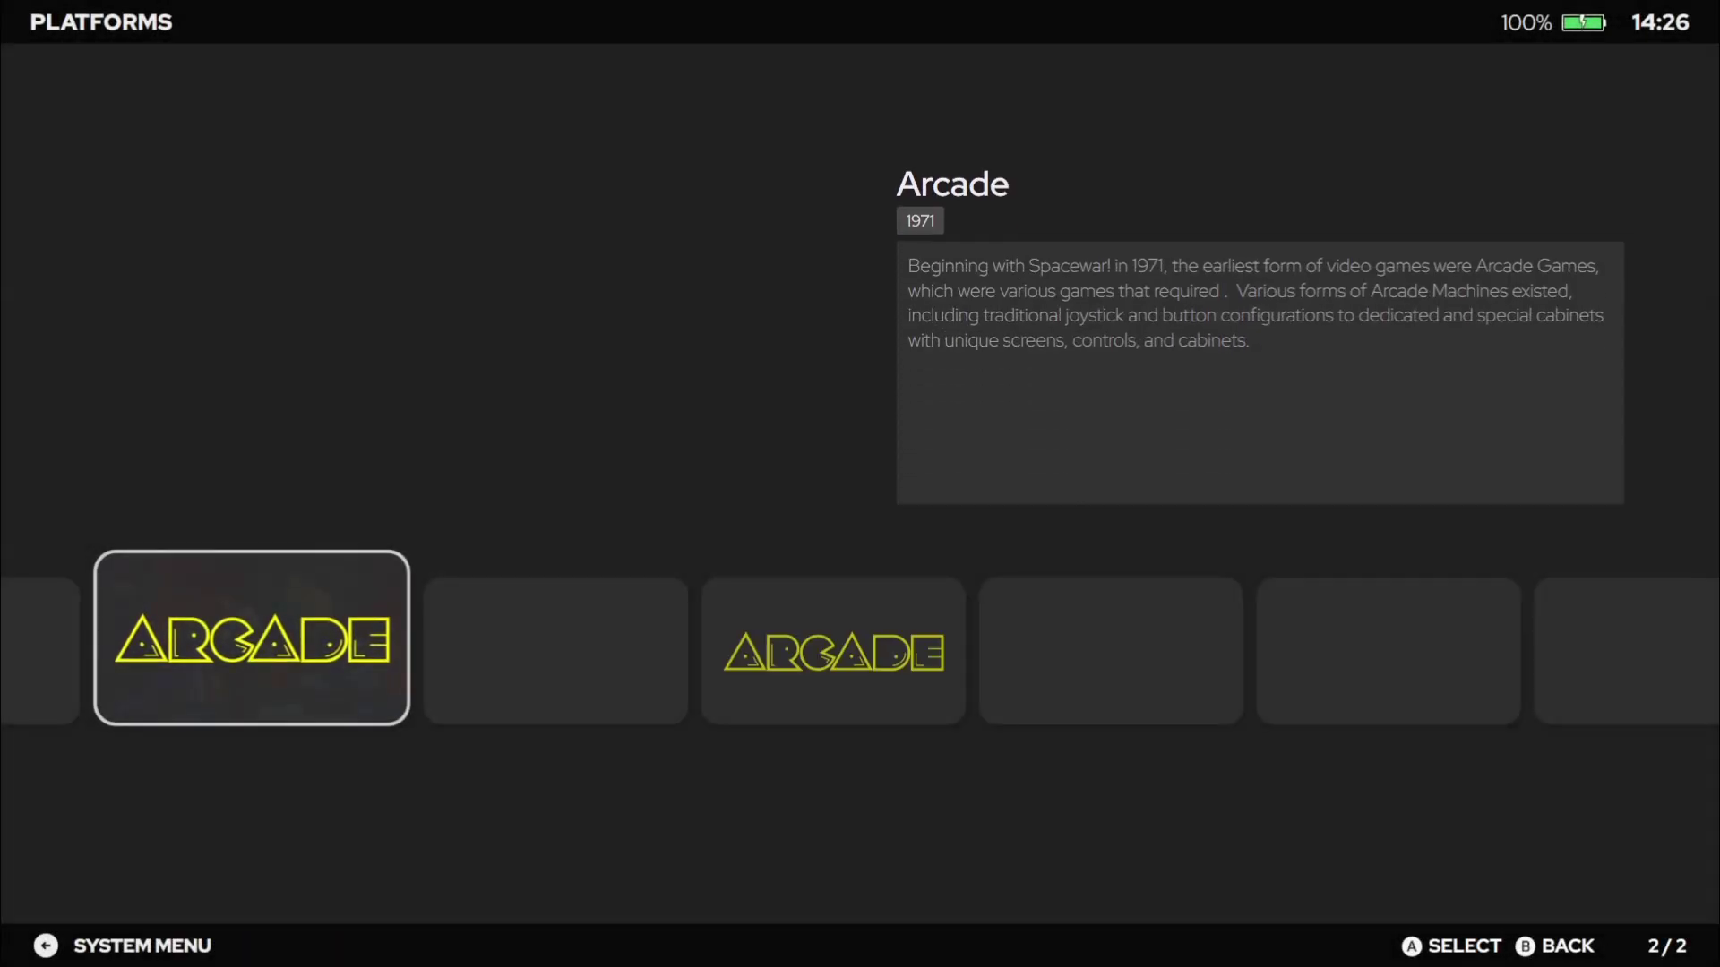
{"action": "key", "text": "Right"}
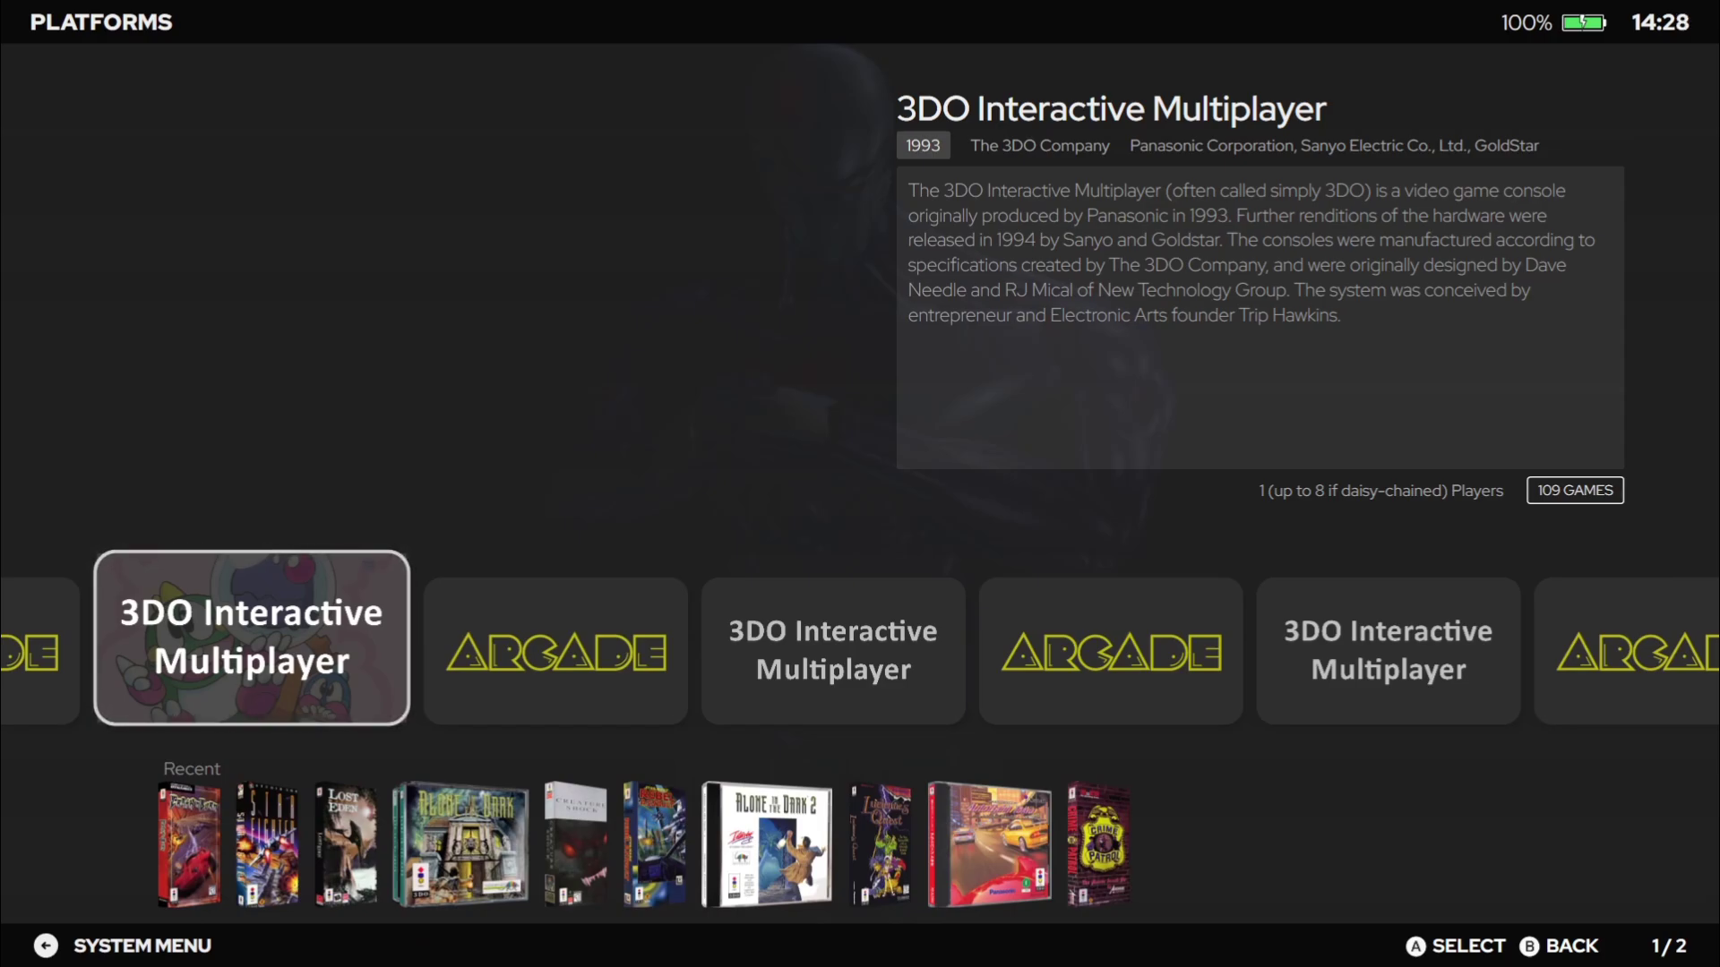
Step: Open the Genres view from the Big Box system options
{"action": "key", "text": "Escape"}
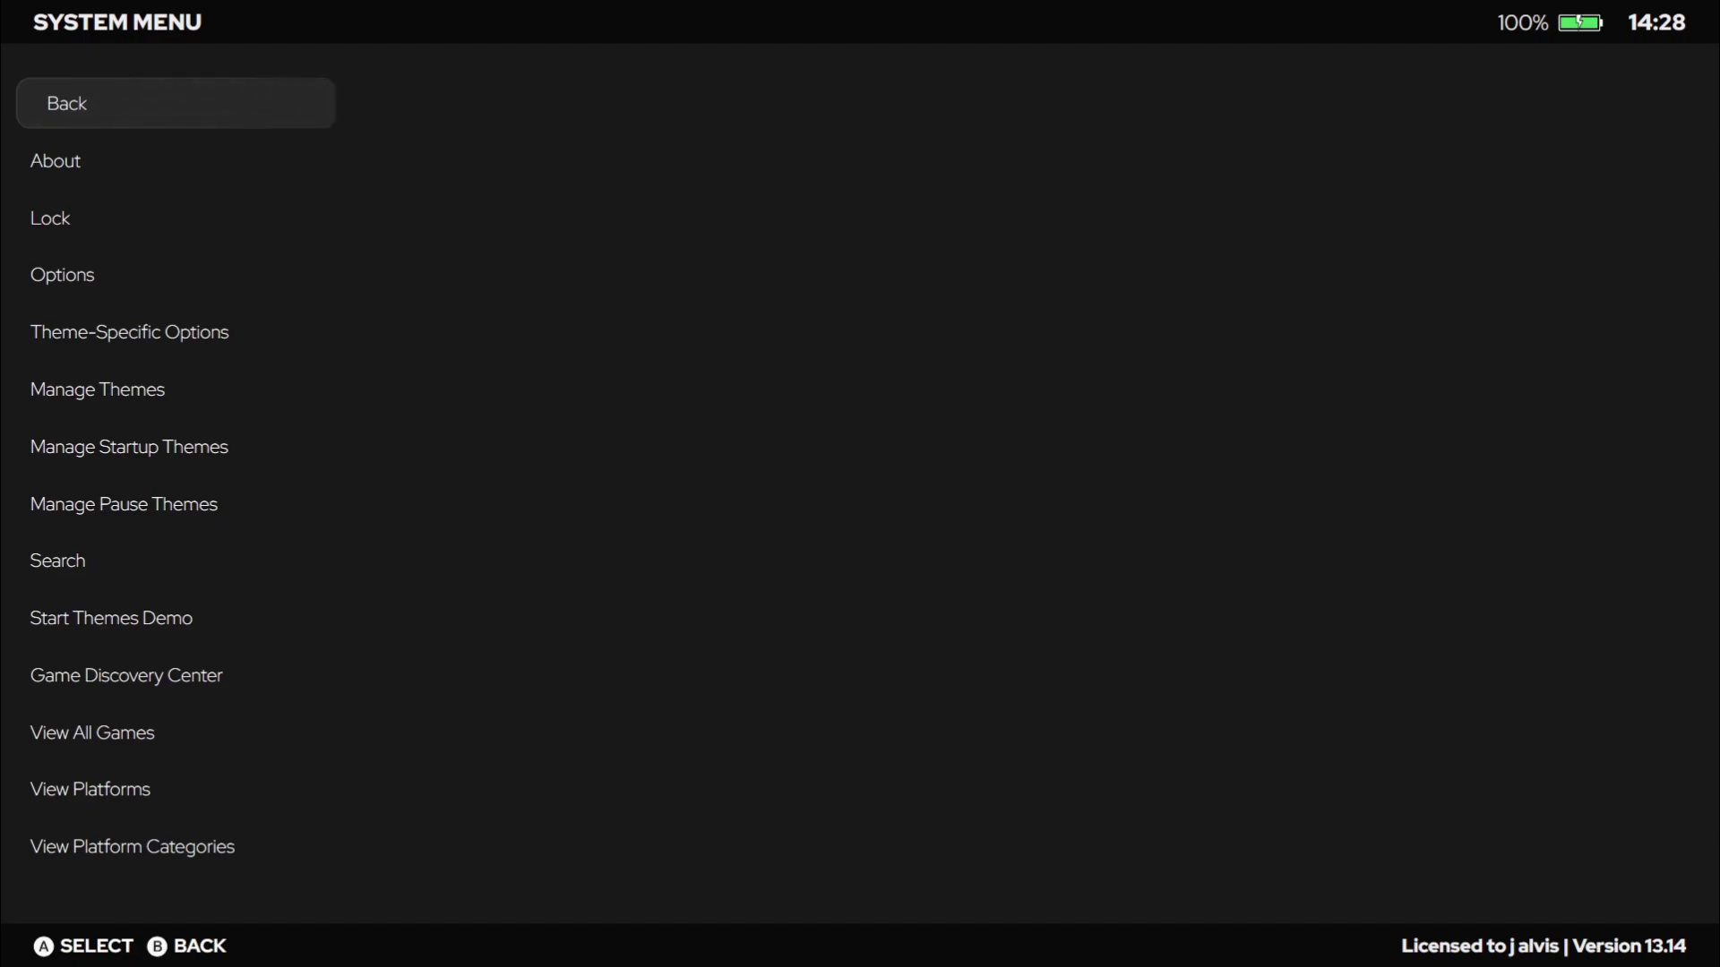
{"action": "key", "text": "Down"}
{"action": "key", "text": "Down"}
{"action": "key", "text": "Down"}
{"action": "key", "text": "Down"}
{"action": "key", "text": "Down"}
{"action": "key", "text": "Down"}
{"action": "key", "text": "Down"}
{"action": "key", "text": "Down"}
{"action": "key", "text": "Down"}
{"action": "key", "text": "Down"}
{"action": "key", "text": "Down"}
{"action": "key", "text": "Down"}
{"action": "key", "text": "Down"}
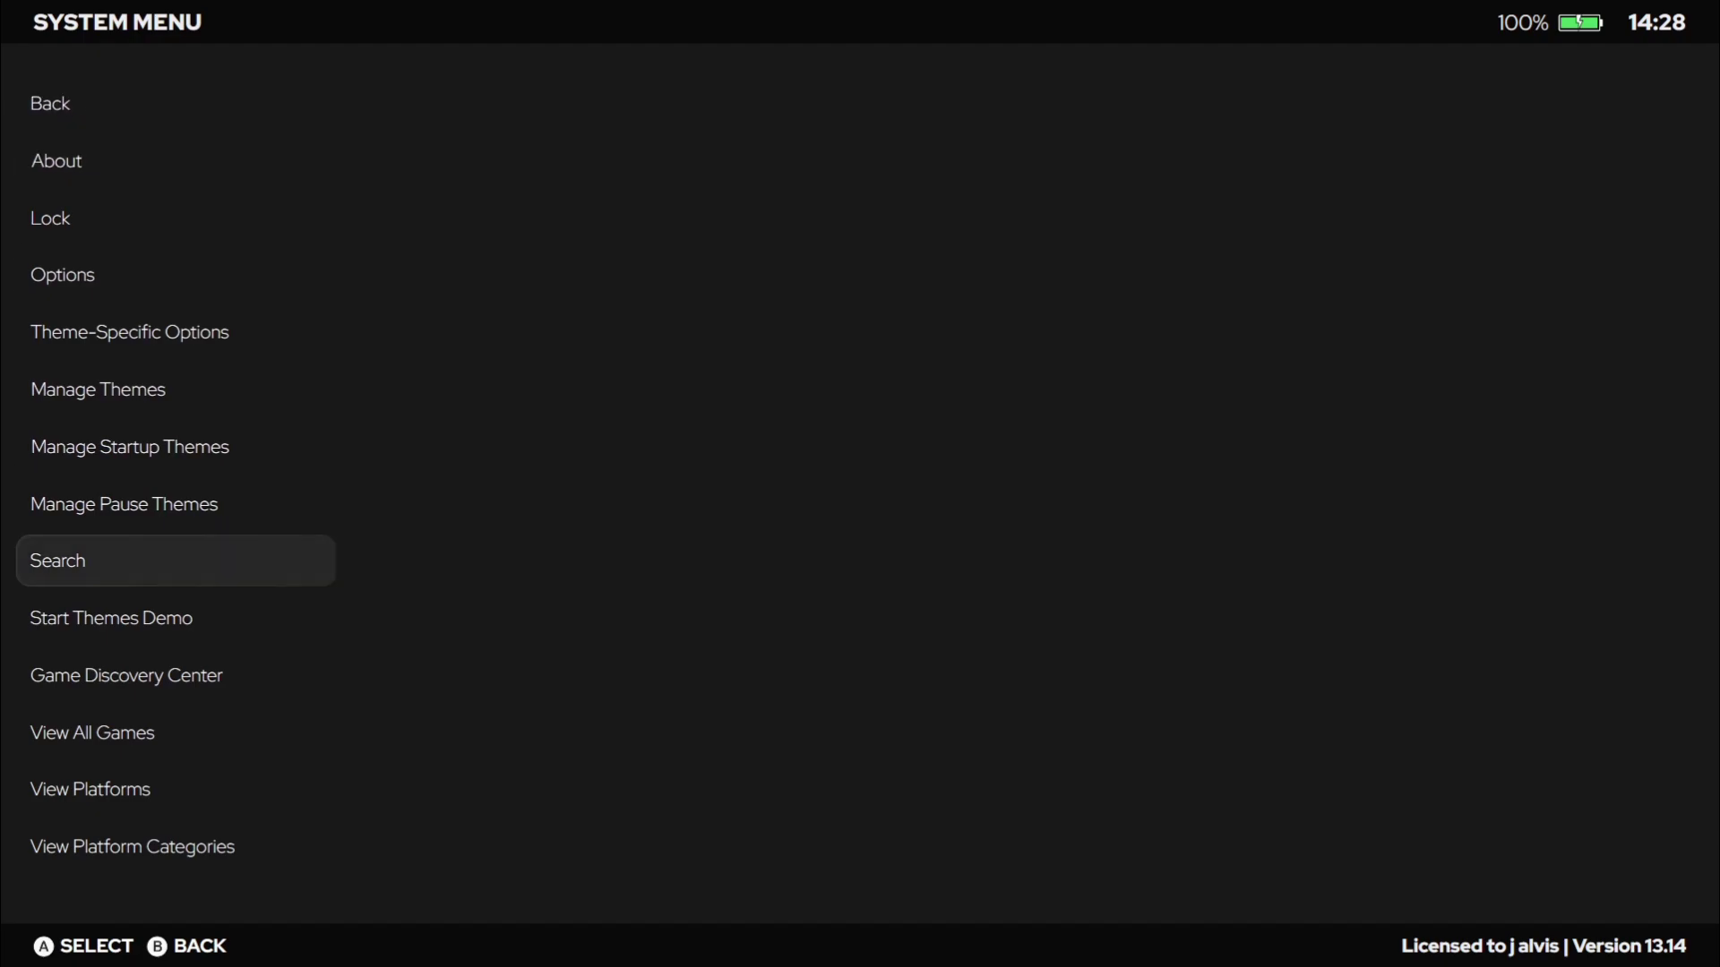
{"action": "key", "text": "Down"}
{"action": "key", "text": "Down"}
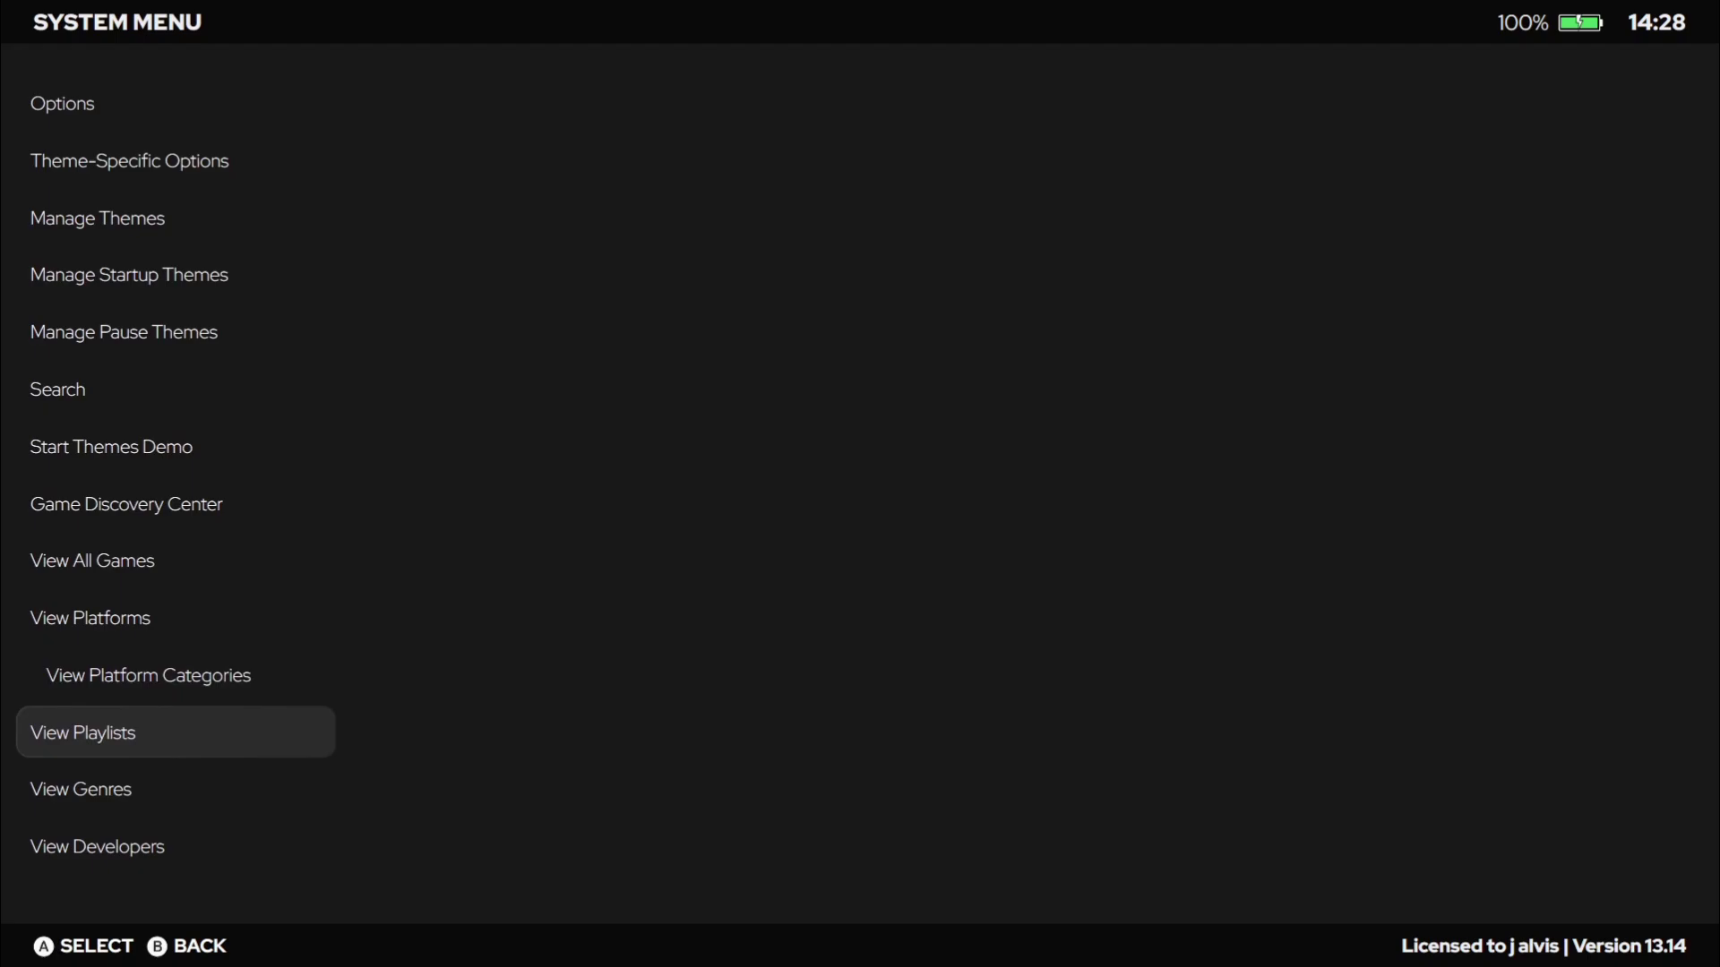
{"action": "key", "text": "Return"}
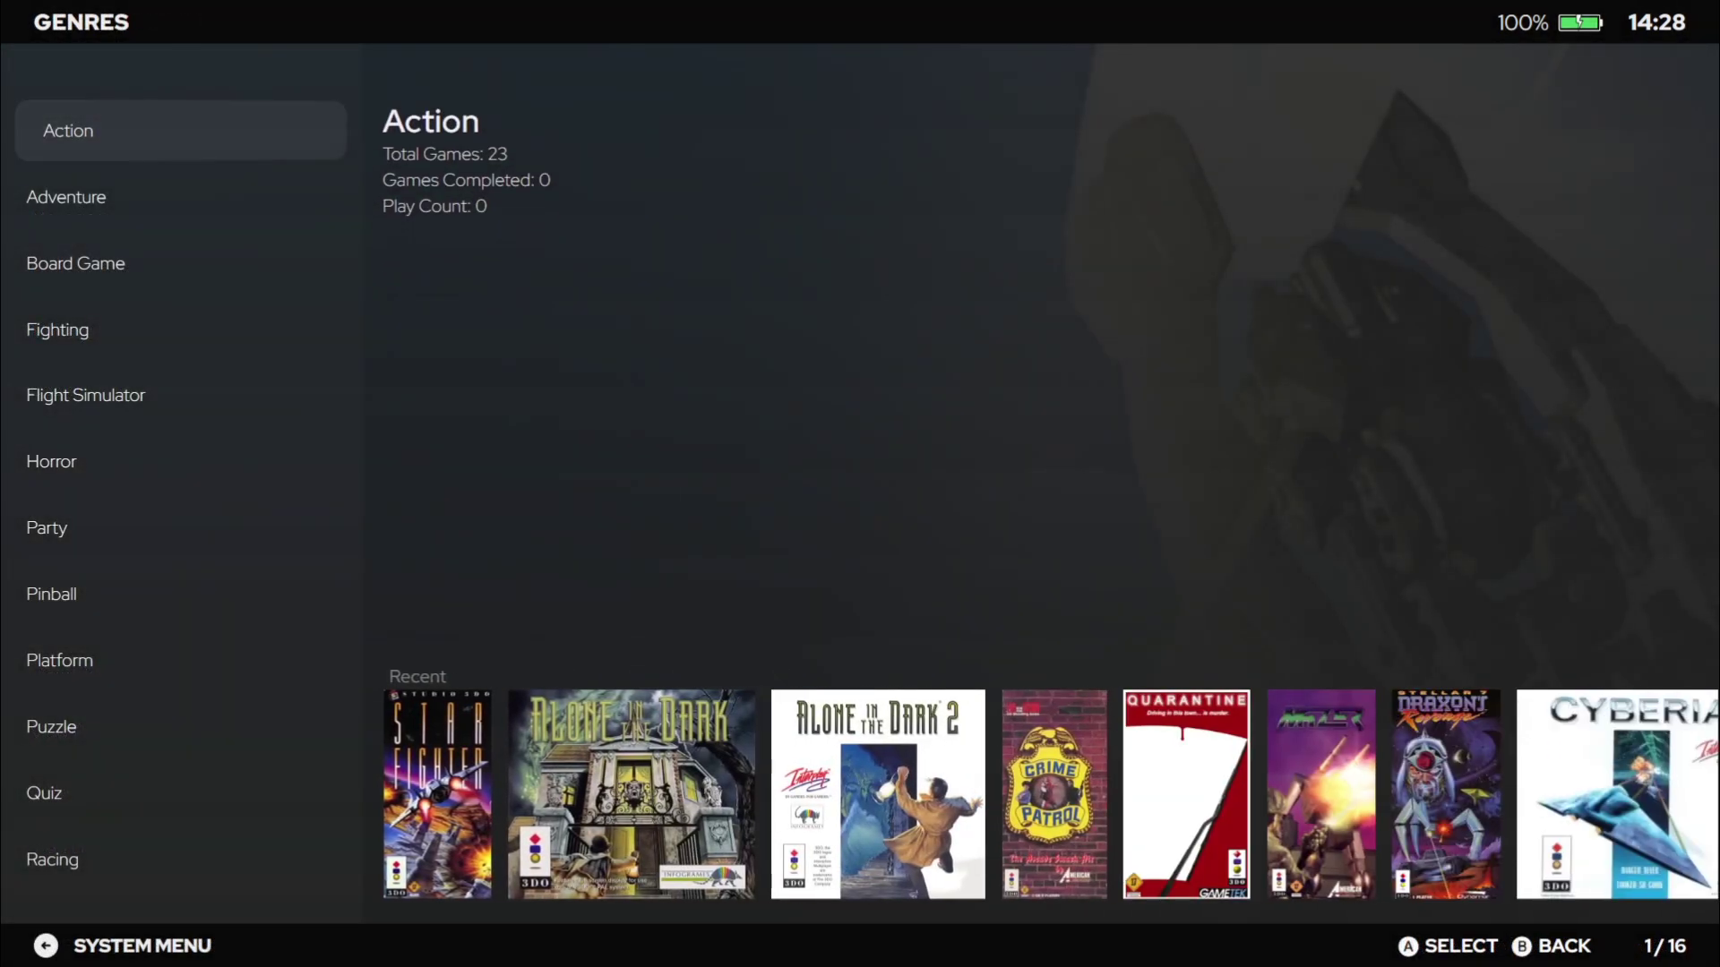
Step: Look through the genres from Adventure to Horror, checking the details and recent games of each
{"action": "key", "text": "Down"}
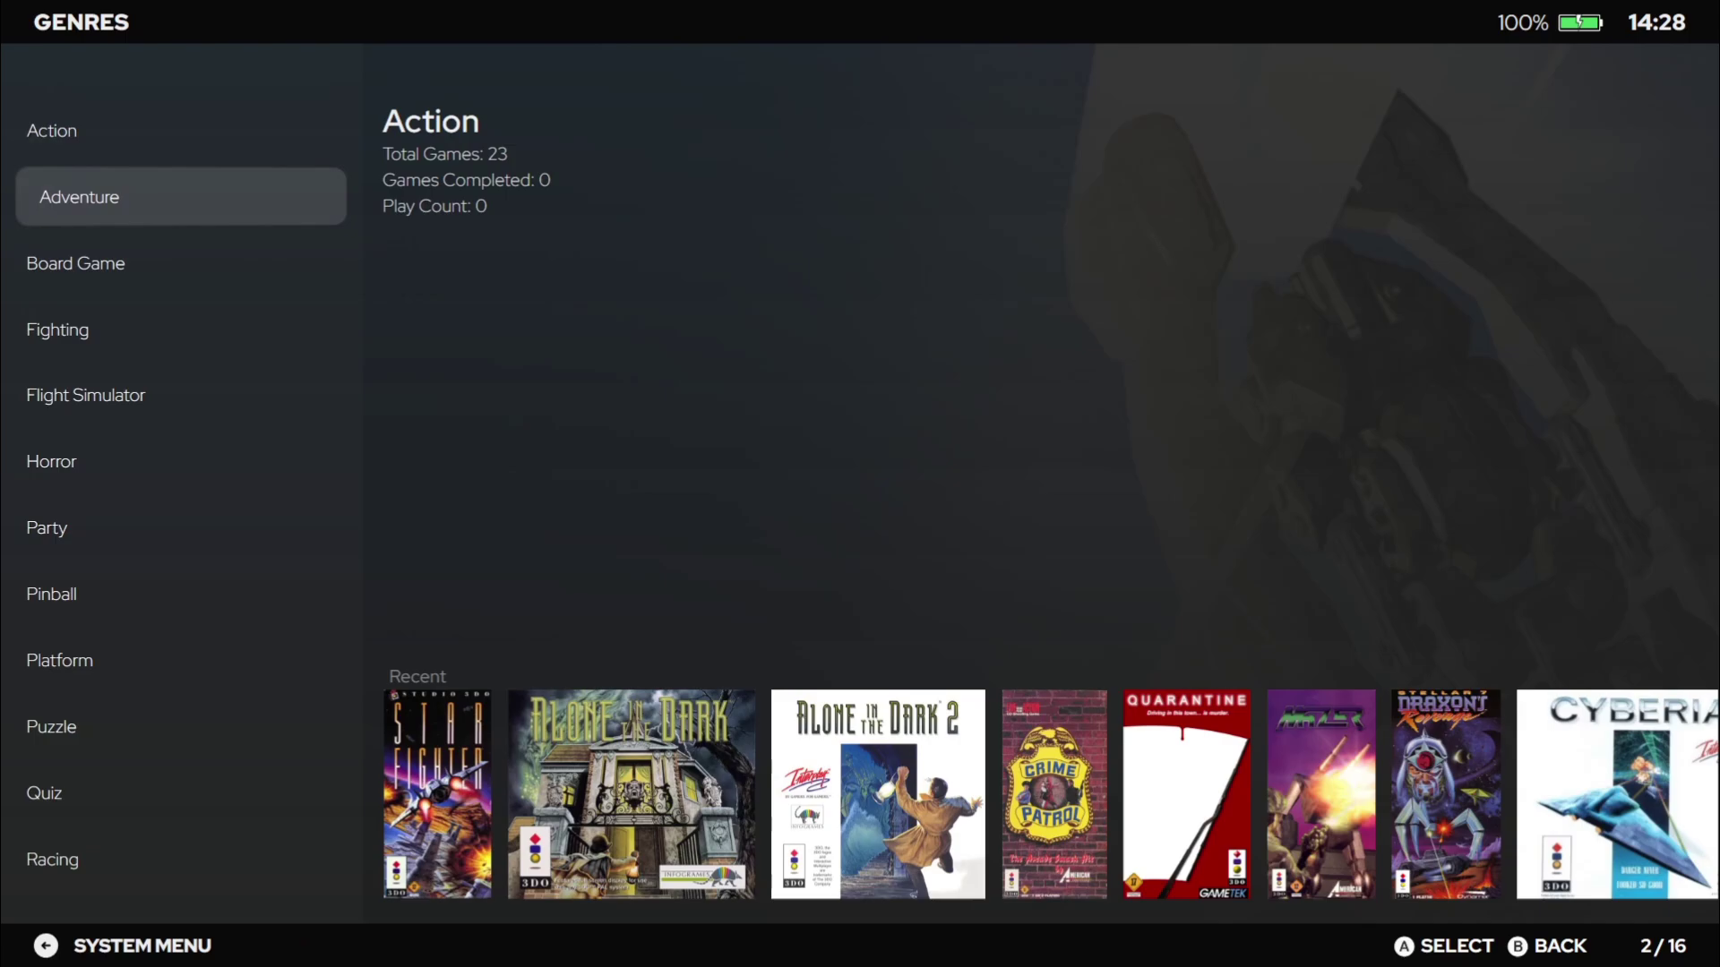
{"action": "key", "text": "Down"}
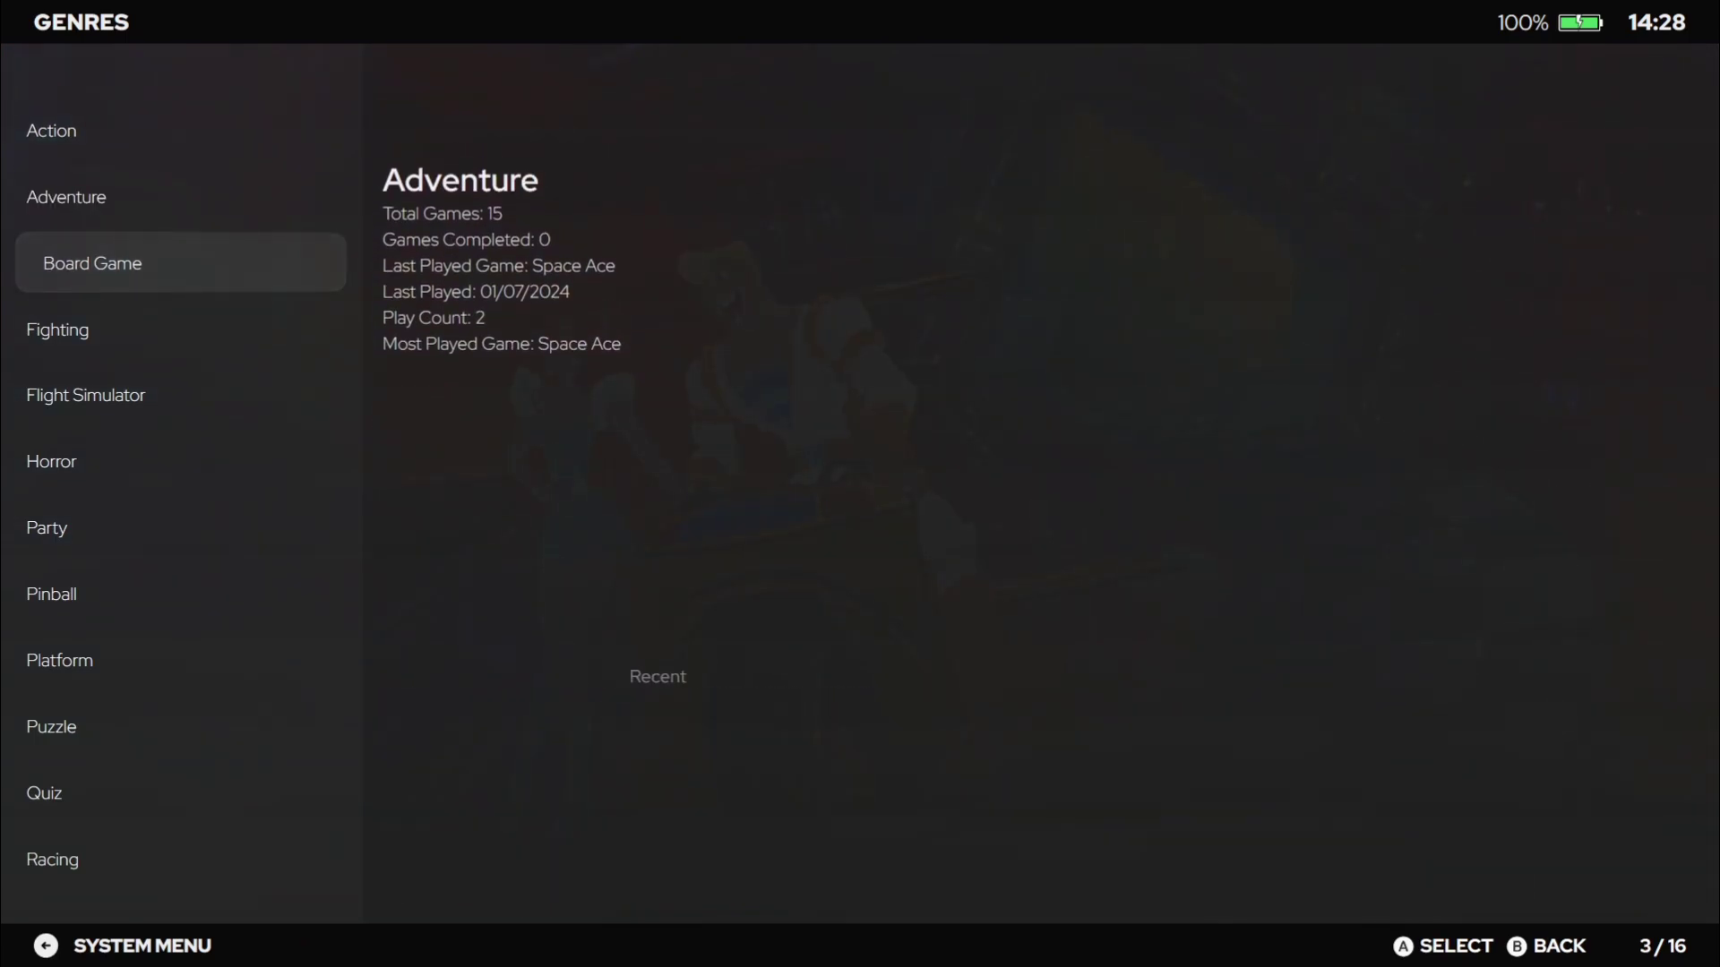
{"action": "key", "text": "Down"}
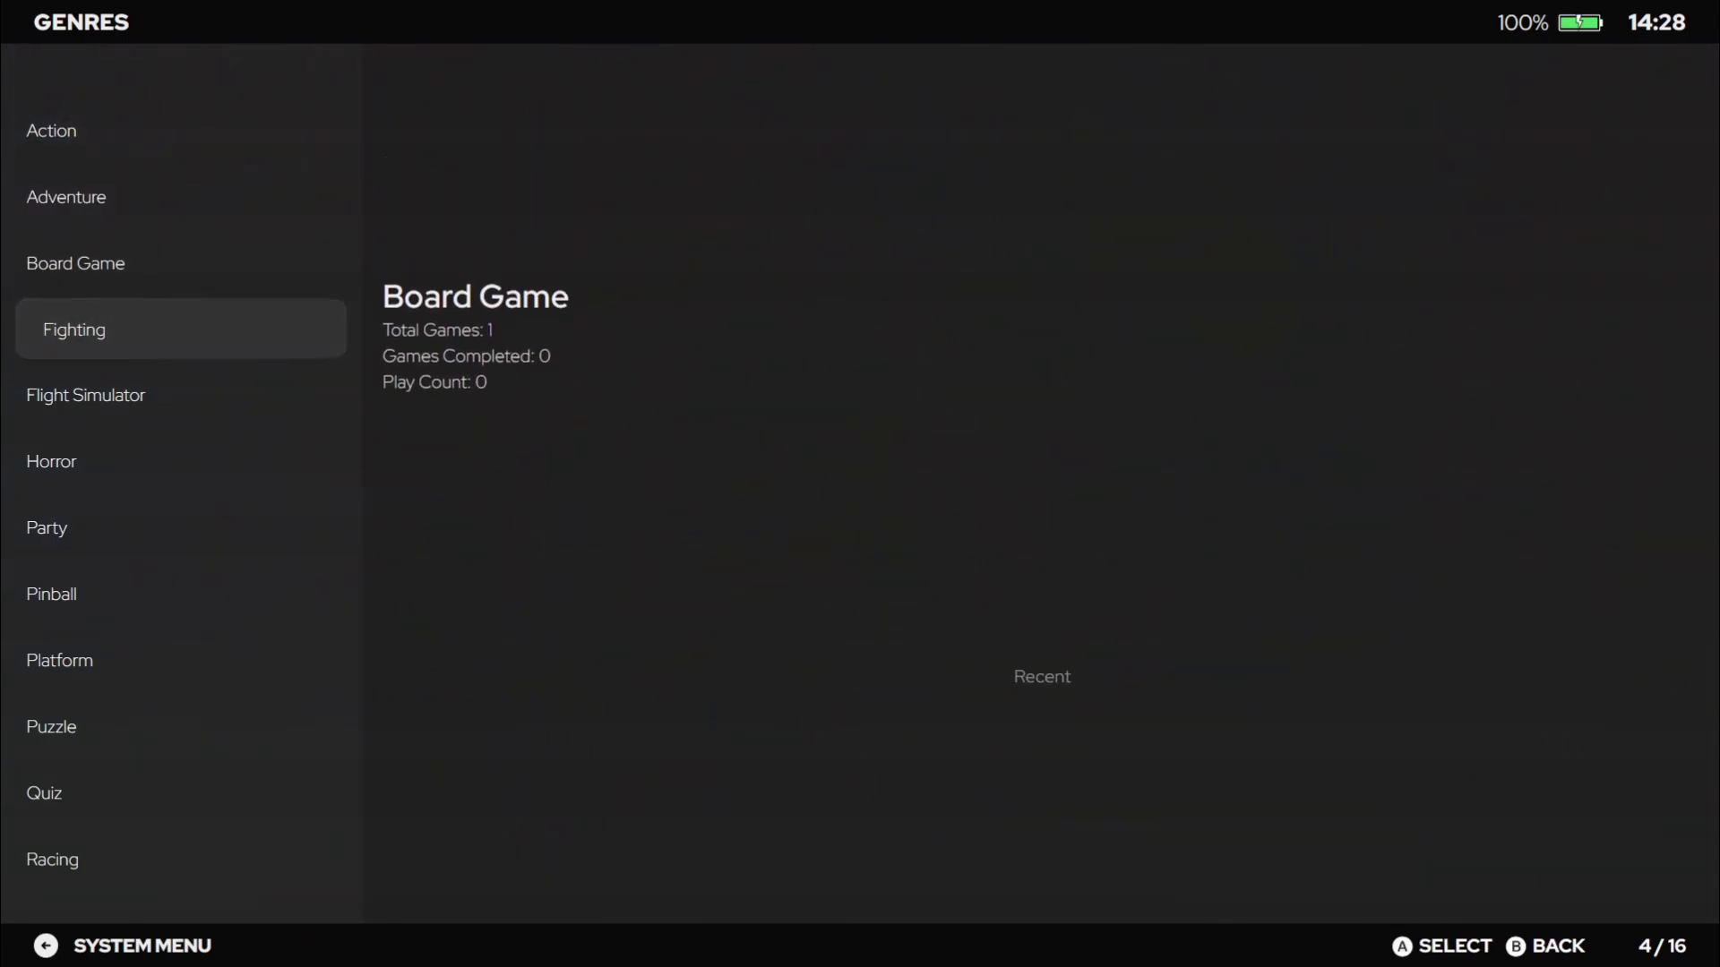
{"action": "key", "text": "Down"}
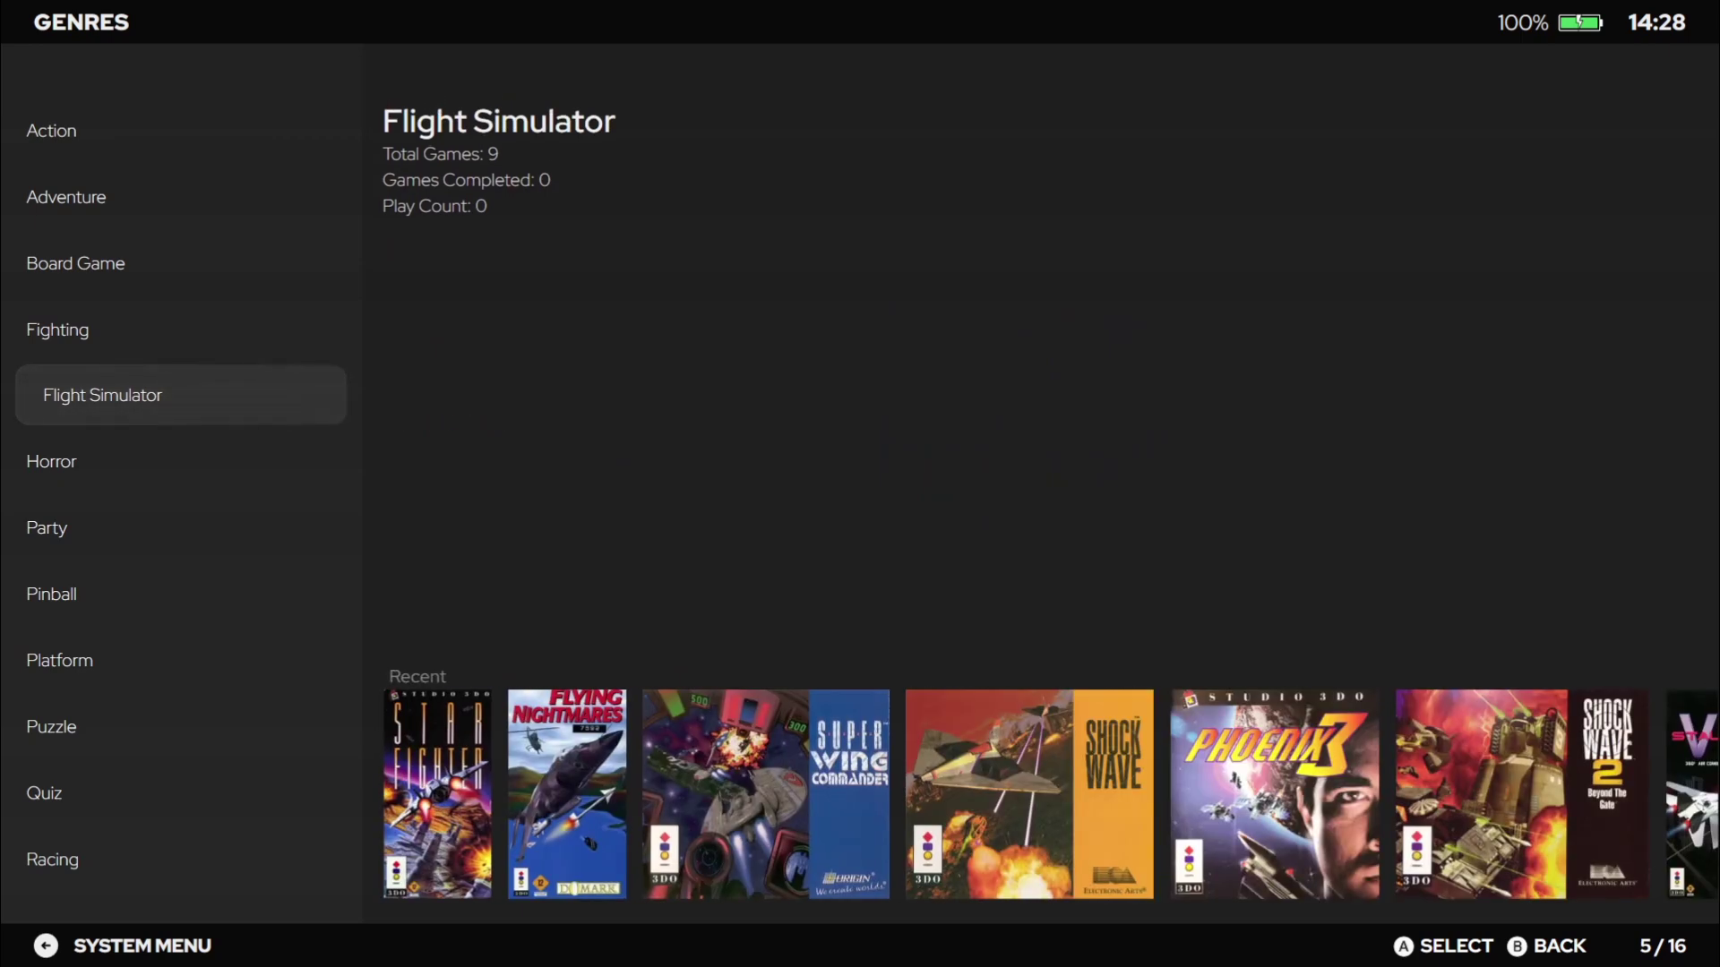
{"action": "key", "text": "Down"}
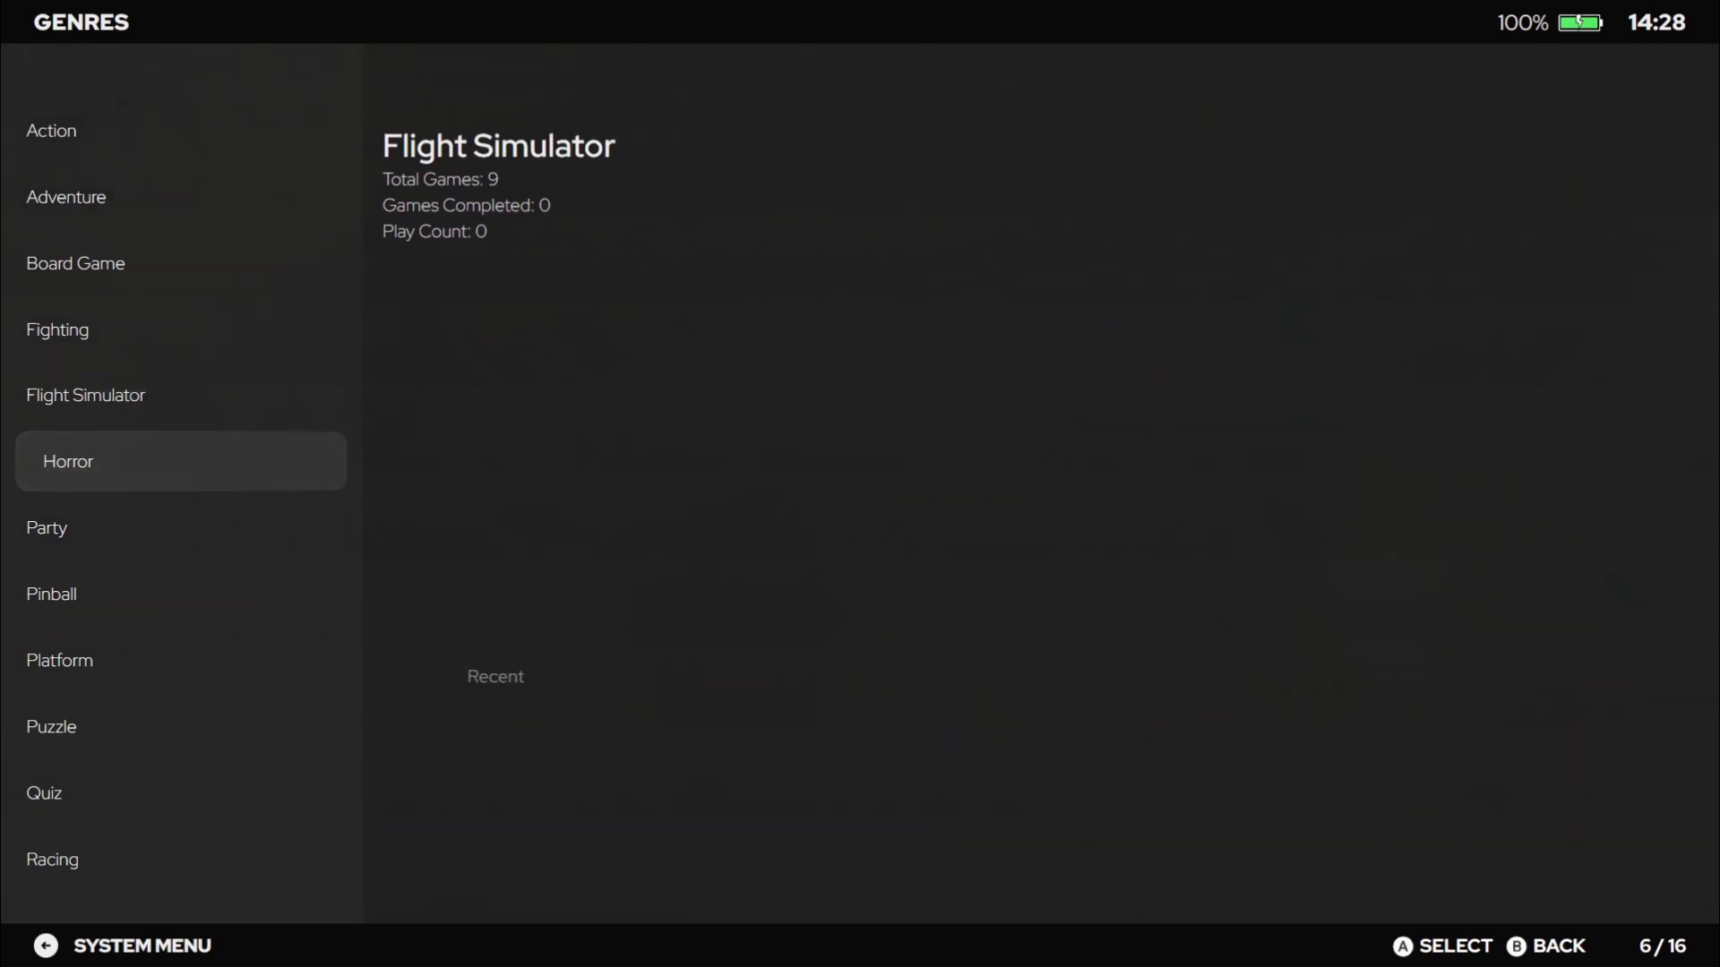
Step: Switch to the Platform Categories view and go into Consoles to reach the 3DO Interactive Multiplayer playlists
{"action": "key", "text": "Escape"}
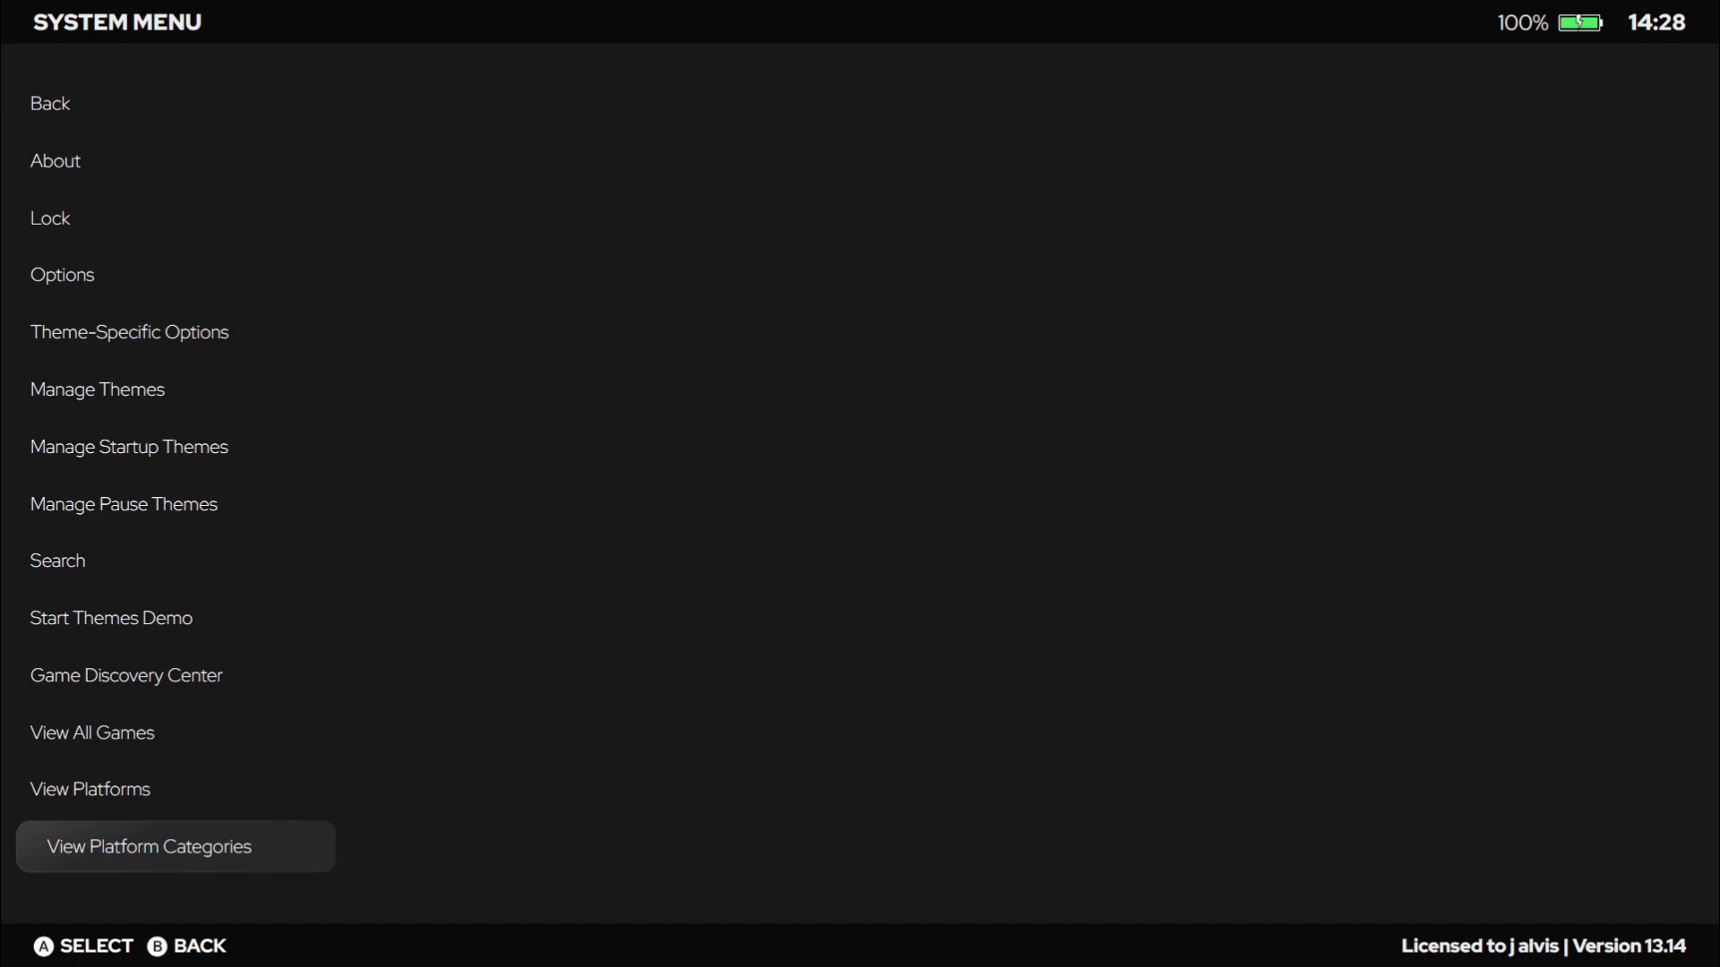
{"action": "key", "text": "Return"}
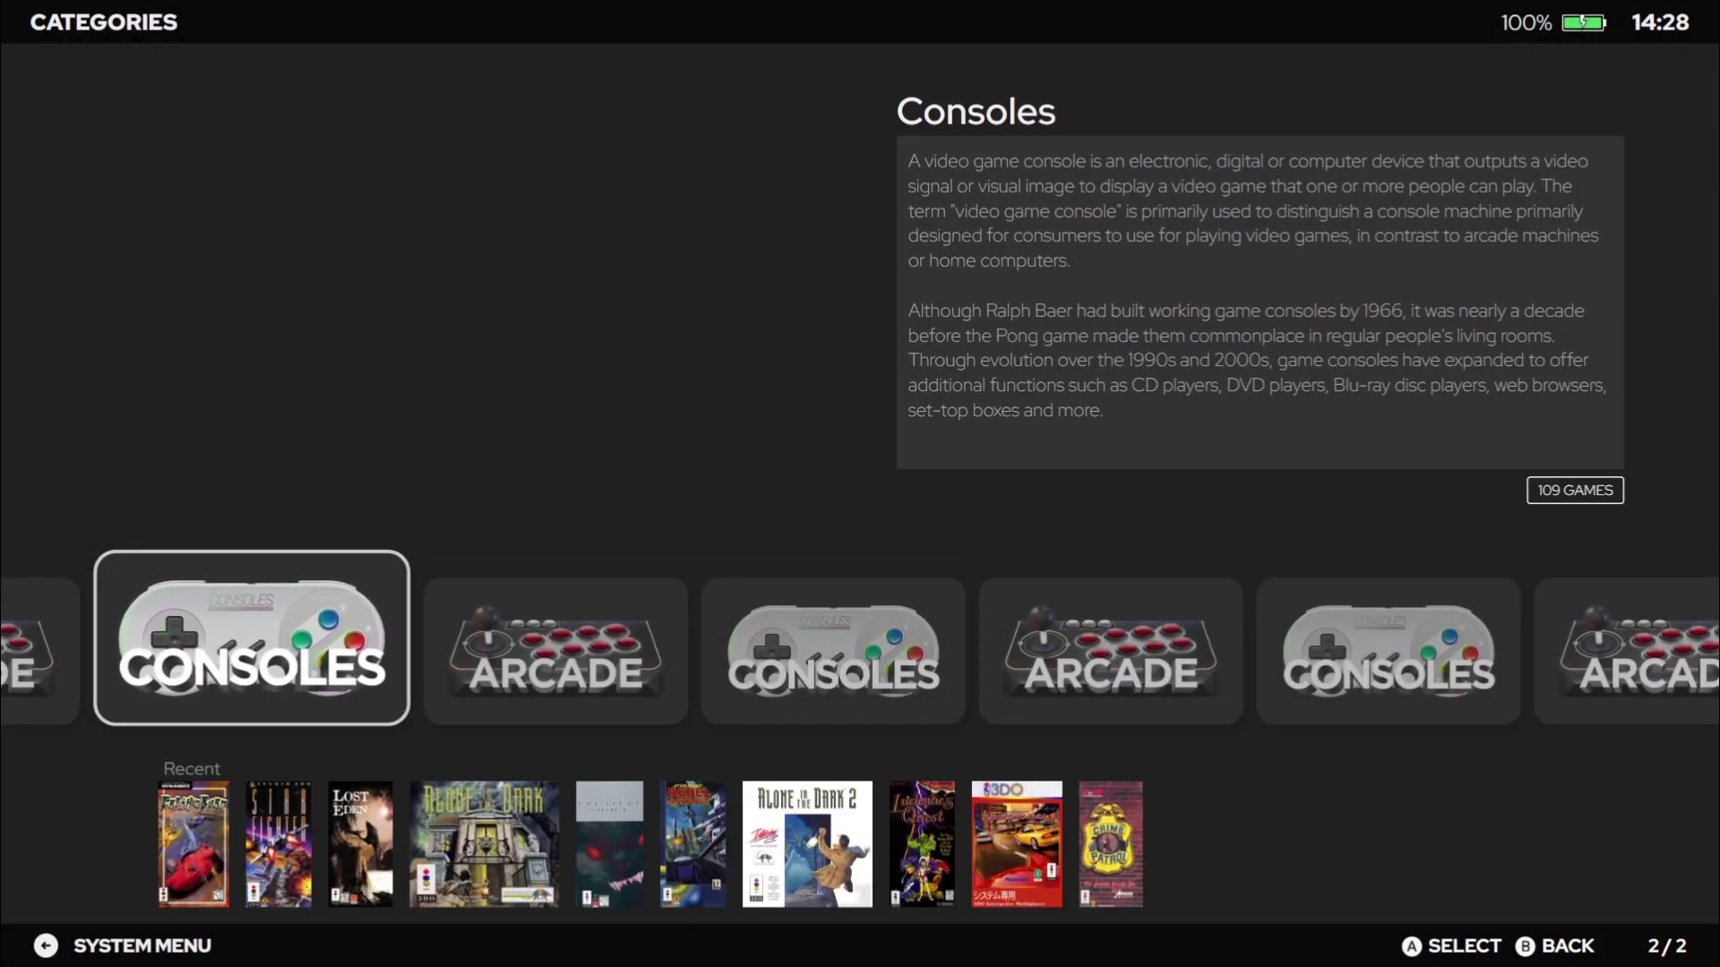
{"action": "key", "text": "Return"}
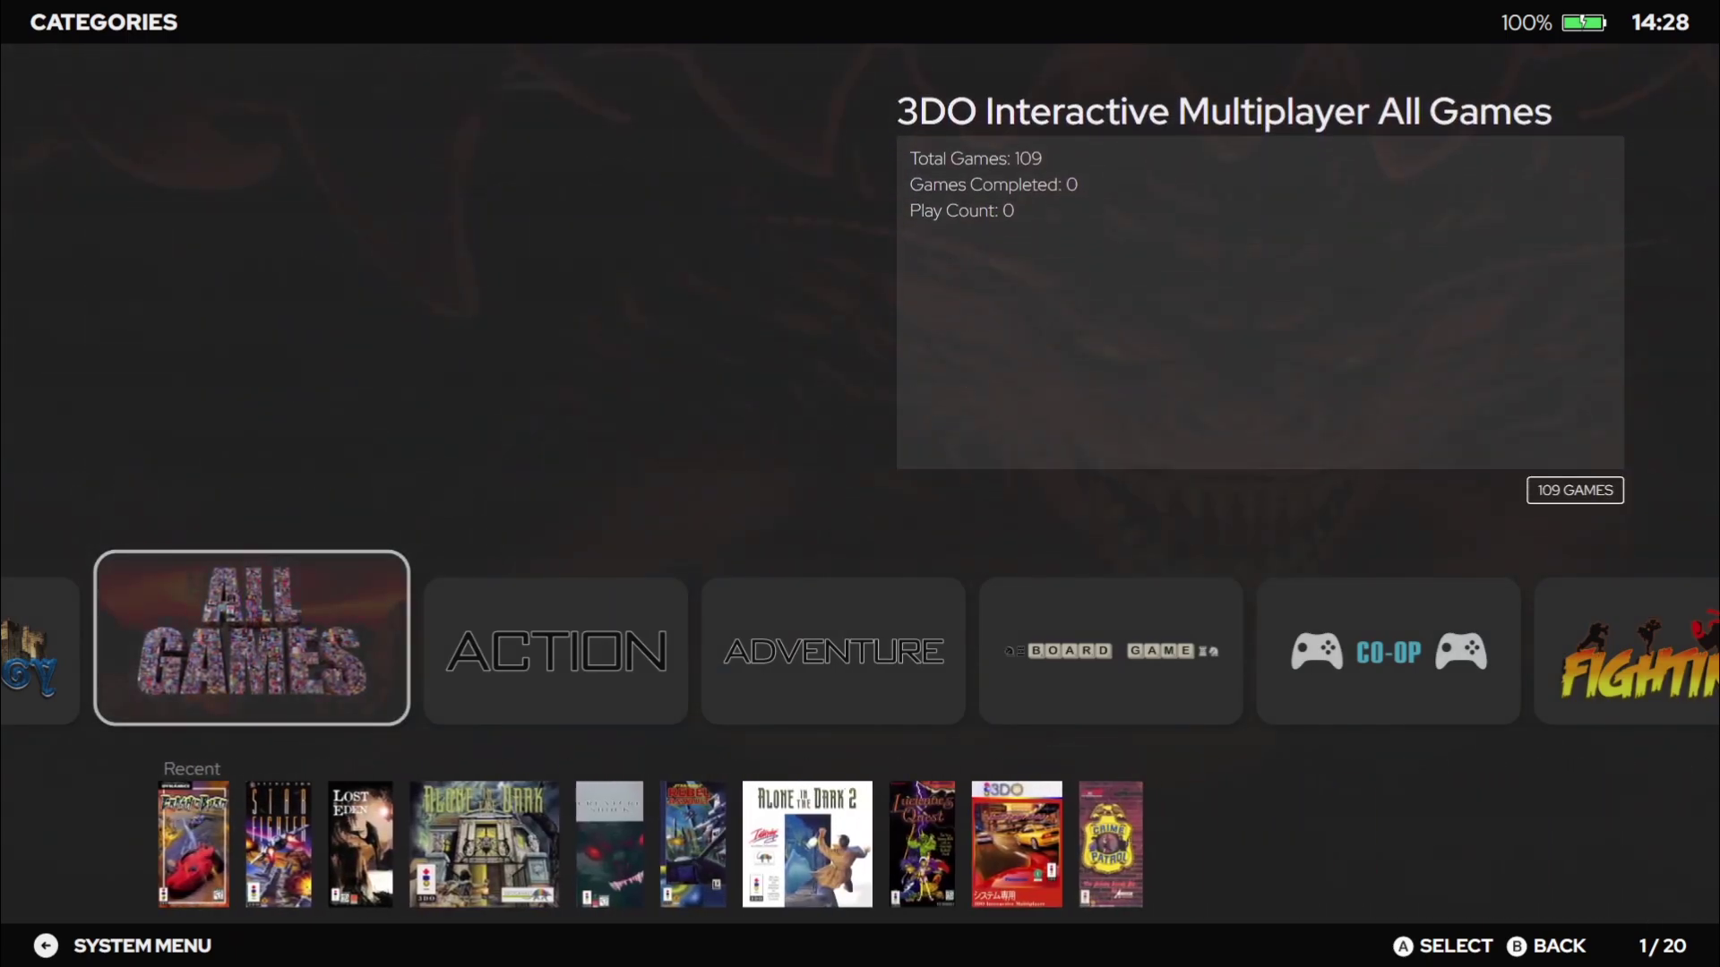
Step: Browse the 3DO Interactive Multiplayer child playlists from All Games through to Horror
{"action": "key", "text": "Right"}
{"action": "key", "text": "Right"}
{"action": "key", "text": "Right"}
{"action": "key", "text": "Right"}
{"action": "key", "text": "Right"}
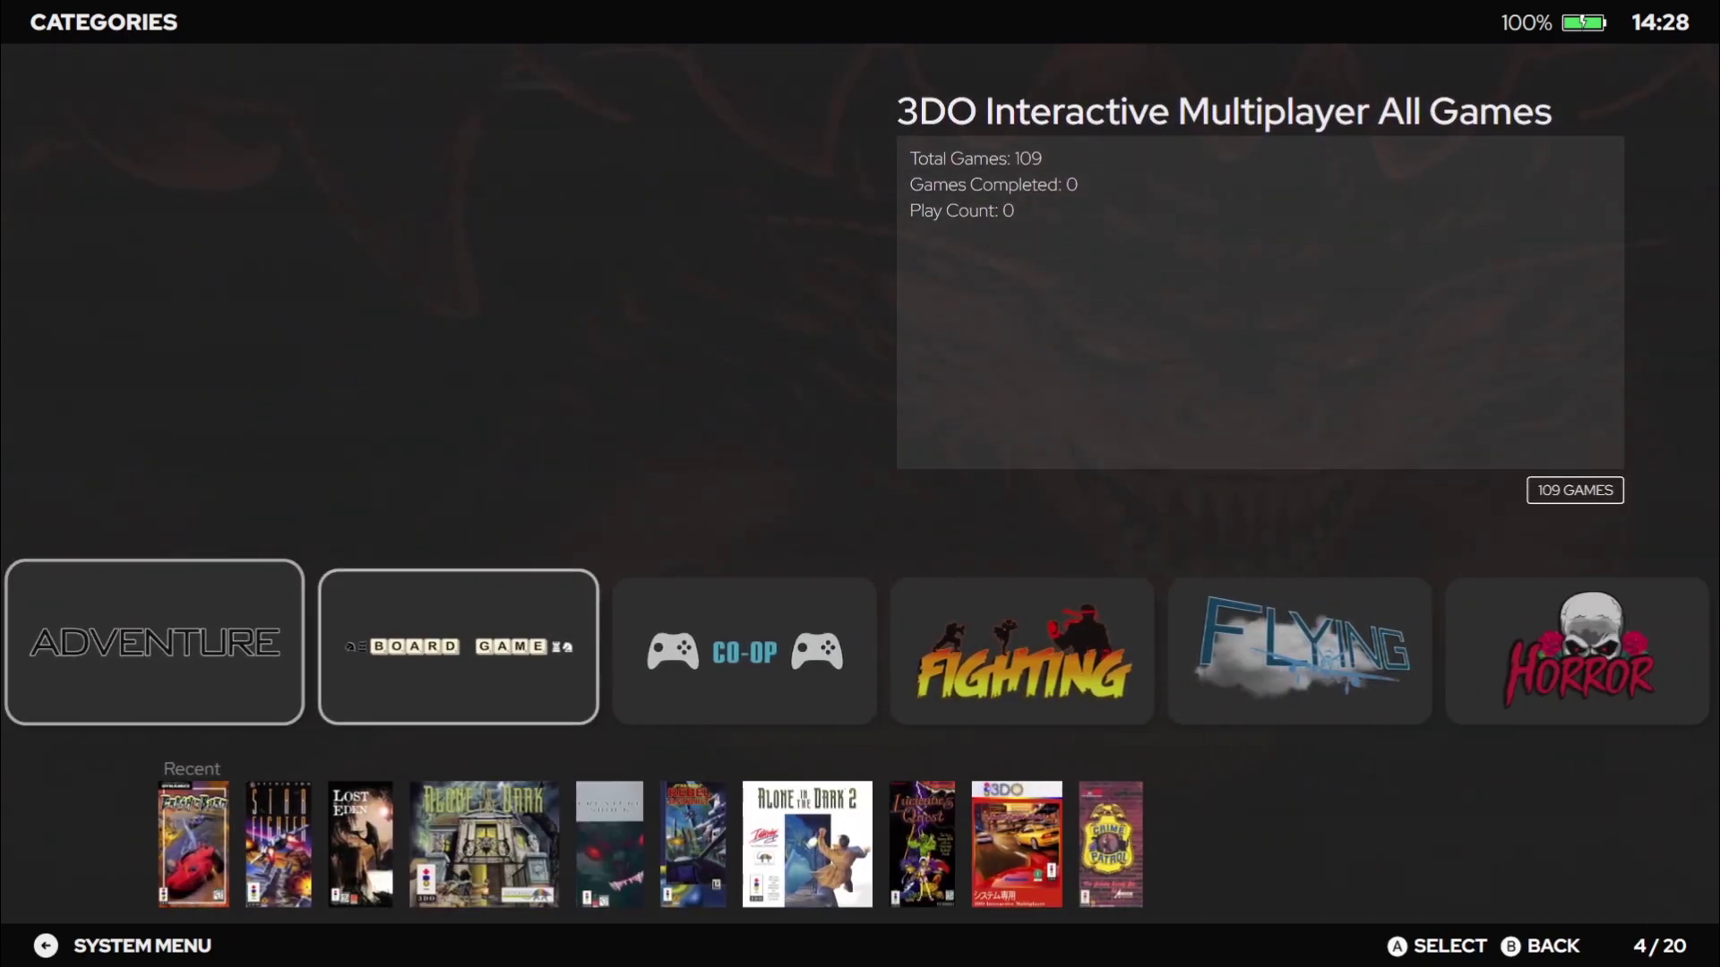
{"action": "key", "text": "Right"}
{"action": "key", "text": "Right"}
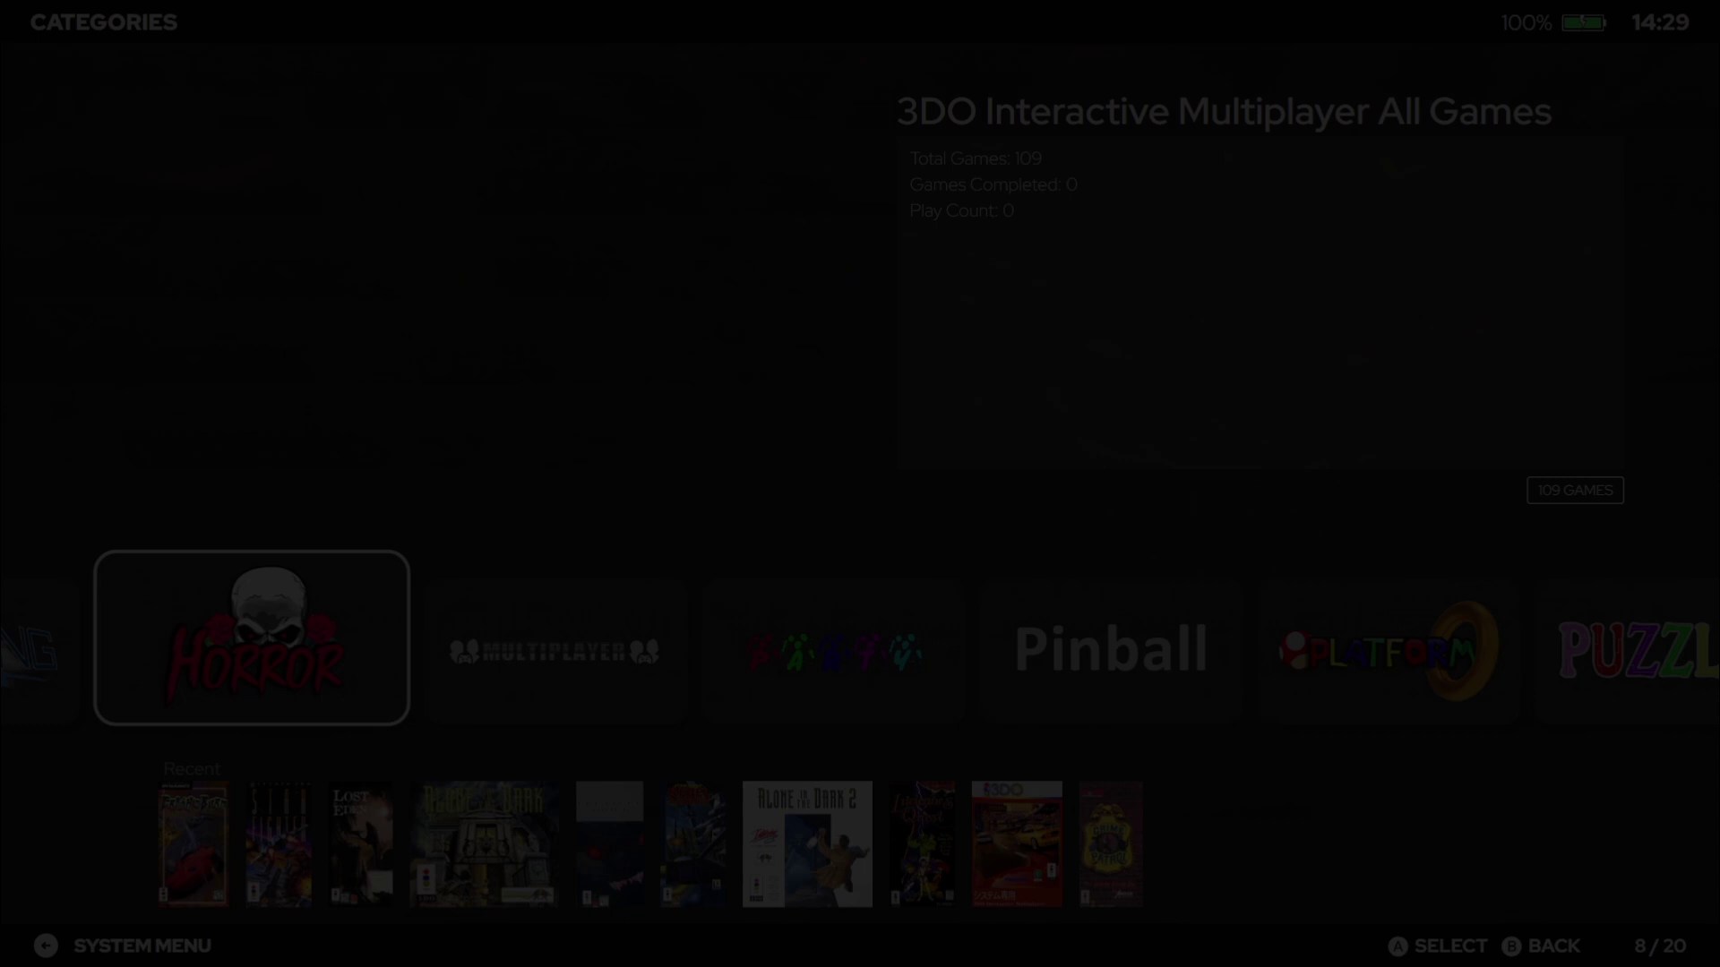